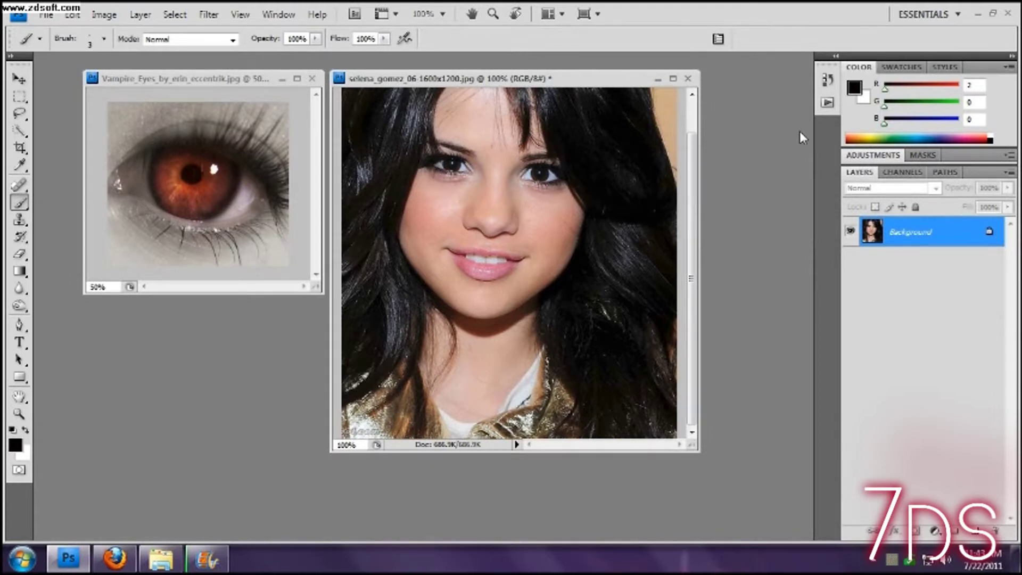
# Drag the selena_gomez window's corner to enlarge it beside the Vampire_Eyes reference
pyautogui.moveTo(695, 449)
pyautogui.mouseDown()
pyautogui.moveTo(705, 473)
pyautogui.moveTo(703, 460)
pyautogui.mouseUp()
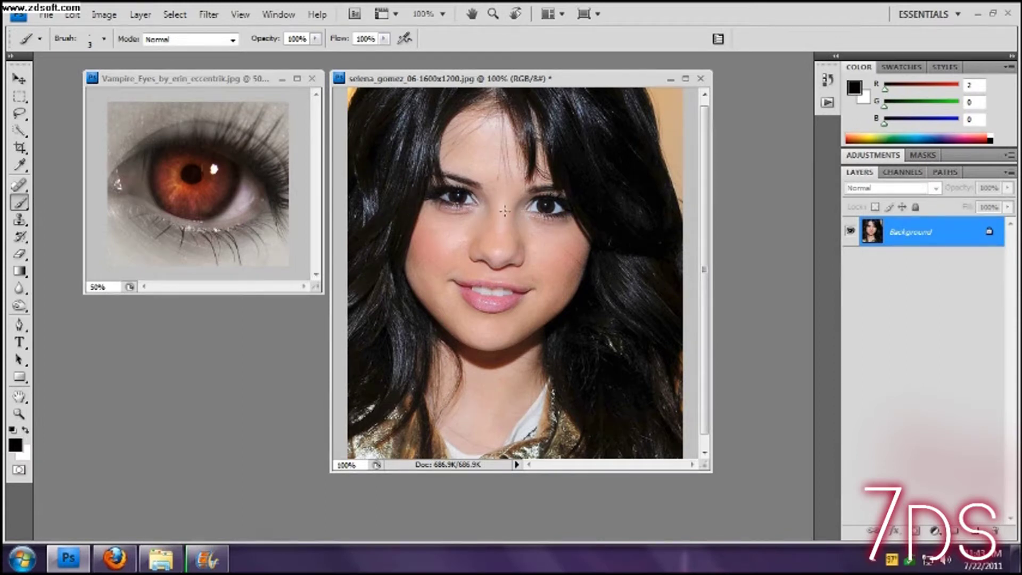
# Zoom the portrait to 300% on the eyes and enlarge its document window
pyautogui.click(20, 413)
pyautogui.click(487, 210)
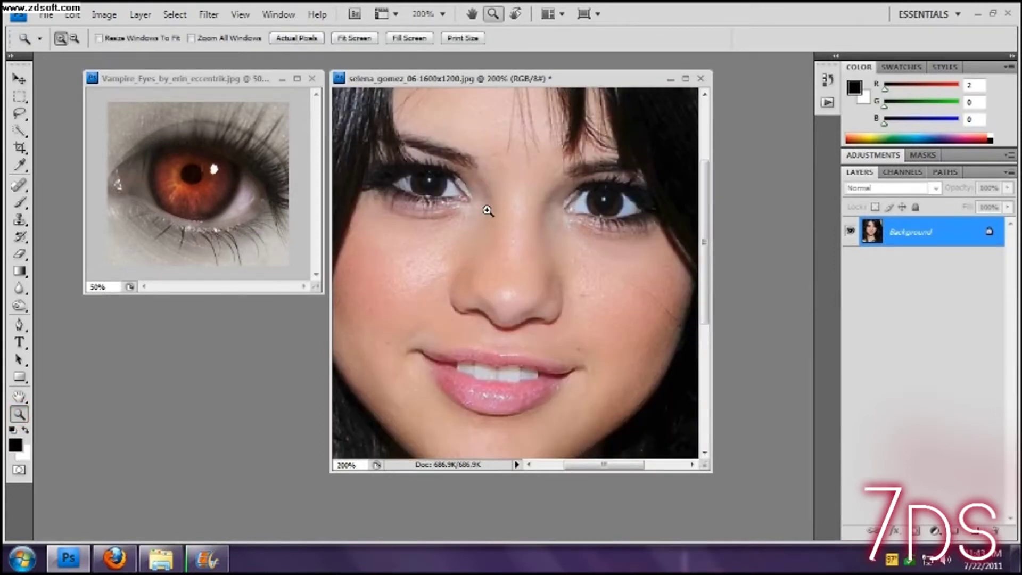
pyautogui.click(506, 201)
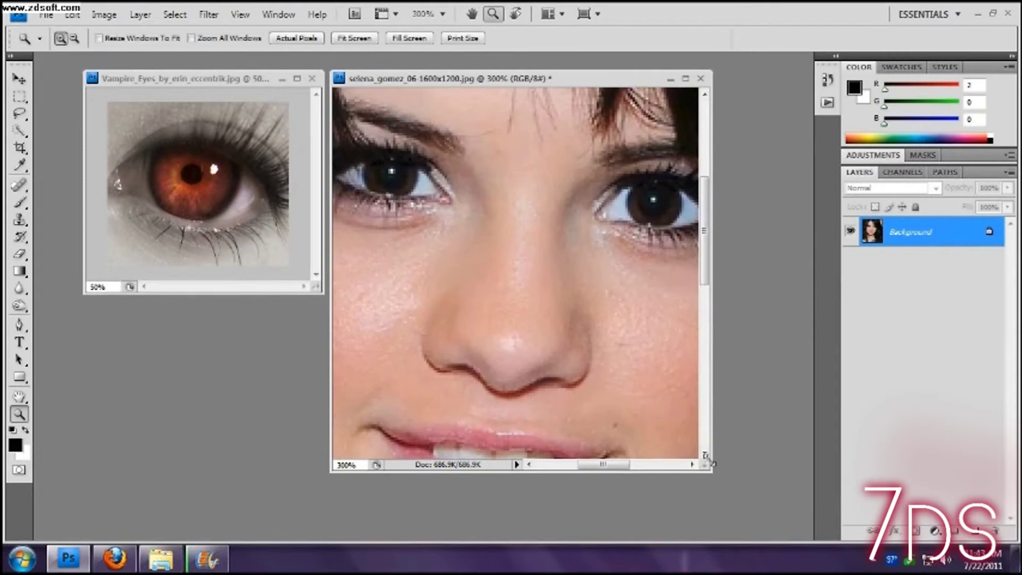
pyautogui.moveTo(710, 462); pyautogui.dragTo(801, 501)
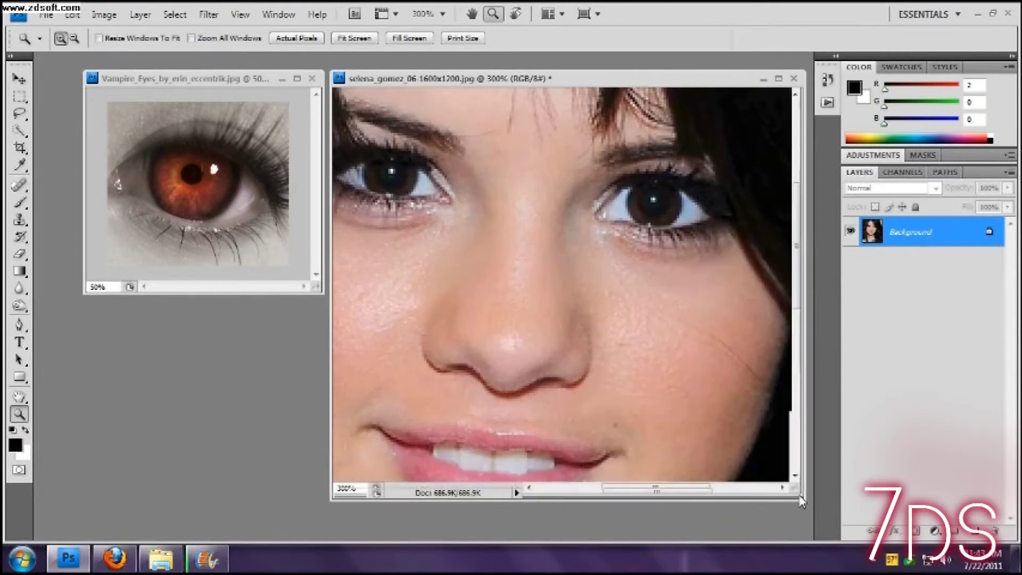
pyautogui.moveTo(670, 497); pyautogui.dragTo(660, 495)
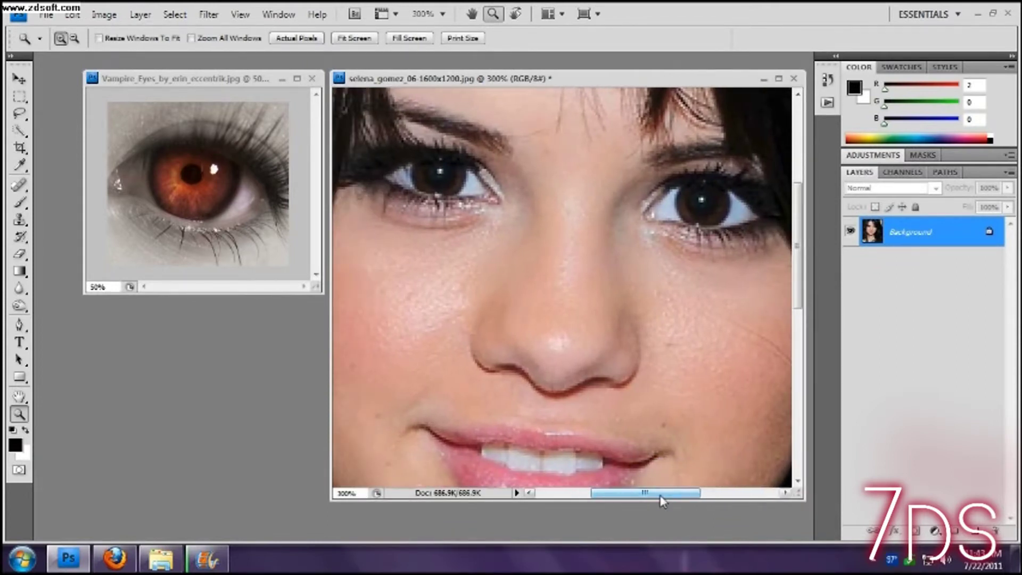
# On a new layer, brush dark red from the Swatches over both irises
pyautogui.click(978, 531)
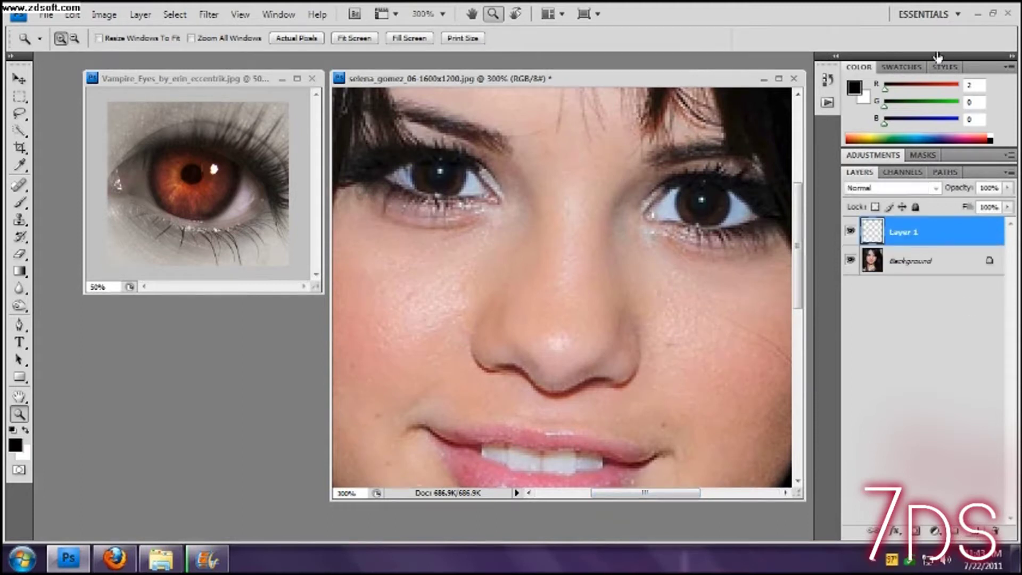
pyautogui.click(902, 66)
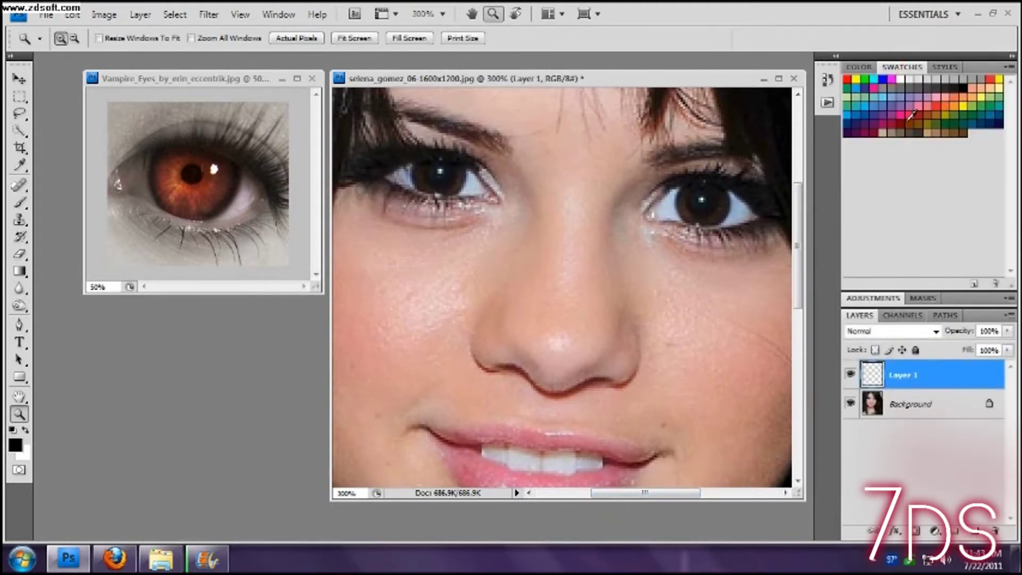
pyautogui.click(909, 120)
pyautogui.click(19, 203)
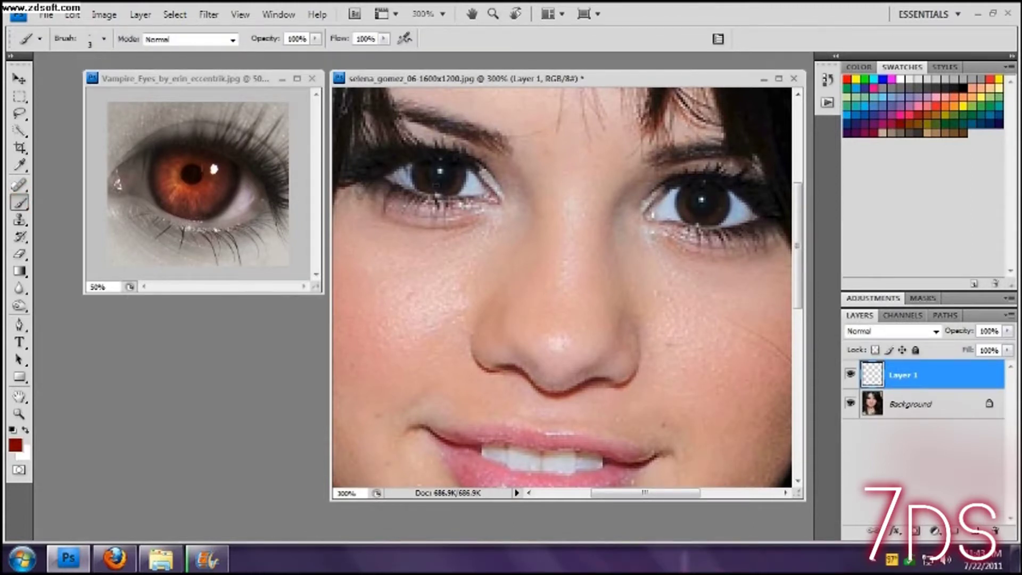
pyautogui.moveTo(416, 172)
pyautogui.mouseDown()
pyautogui.moveTo(450, 158)
pyautogui.moveTo(461, 176)
pyautogui.moveTo(448, 158)
pyautogui.moveTo(455, 161)
pyautogui.mouseUp()
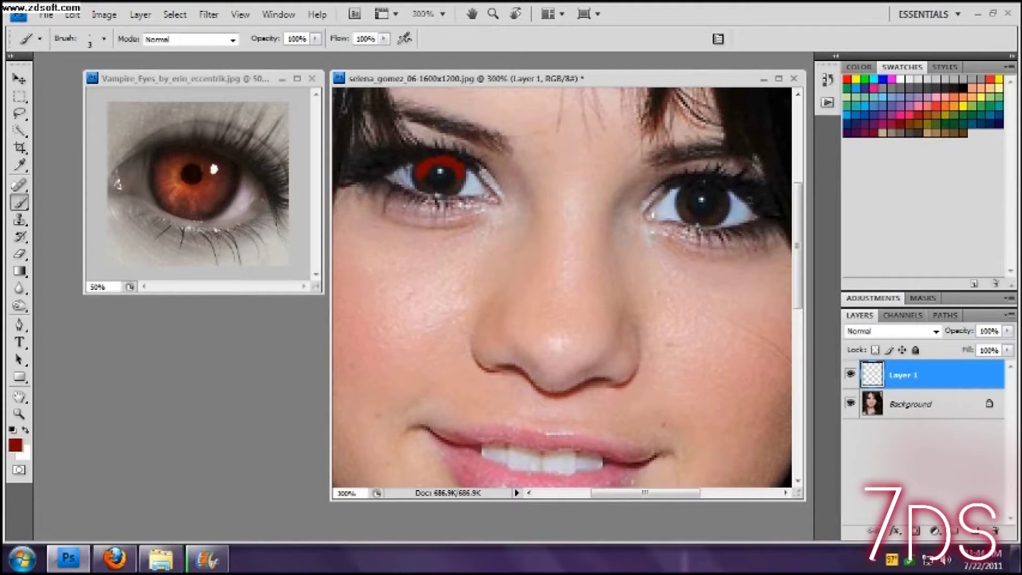
pyautogui.moveTo(683, 202)
pyautogui.mouseDown()
pyautogui.moveTo(695, 187)
pyautogui.moveTo(726, 199)
pyautogui.mouseUp()
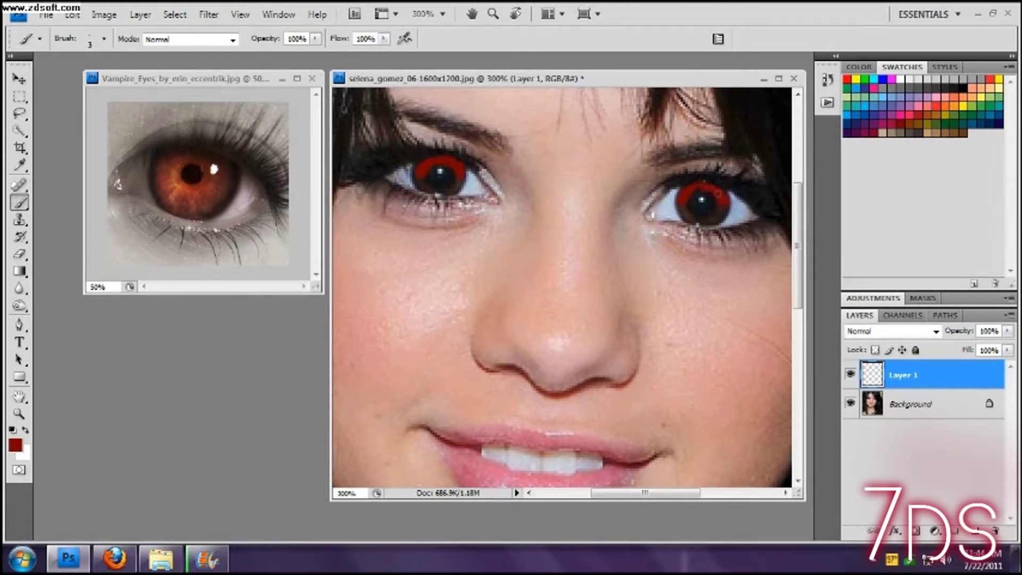
pyautogui.moveTo(723, 201); pyautogui.dragTo(721, 193)
# Preview Layer 1's blend modes one by one and settle on Overlay
pyautogui.click(899, 332)
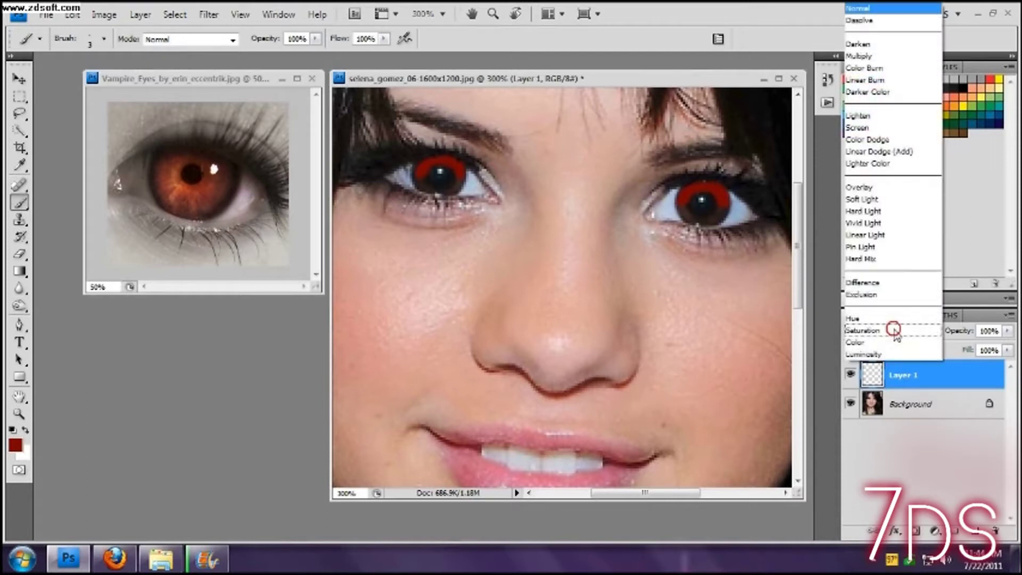
pyautogui.click(868, 8)
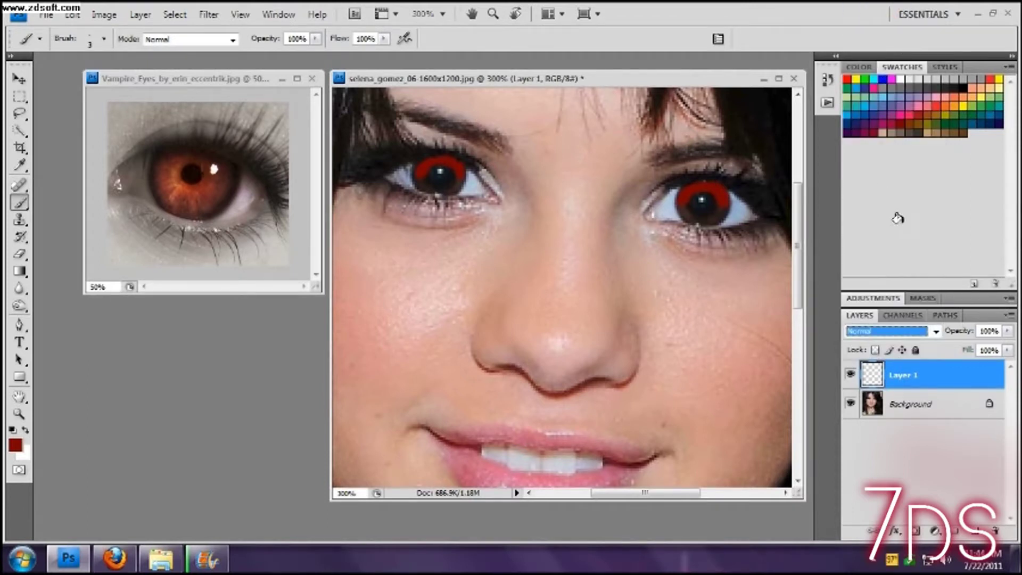
pyautogui.scroll(-1, 906, 336)
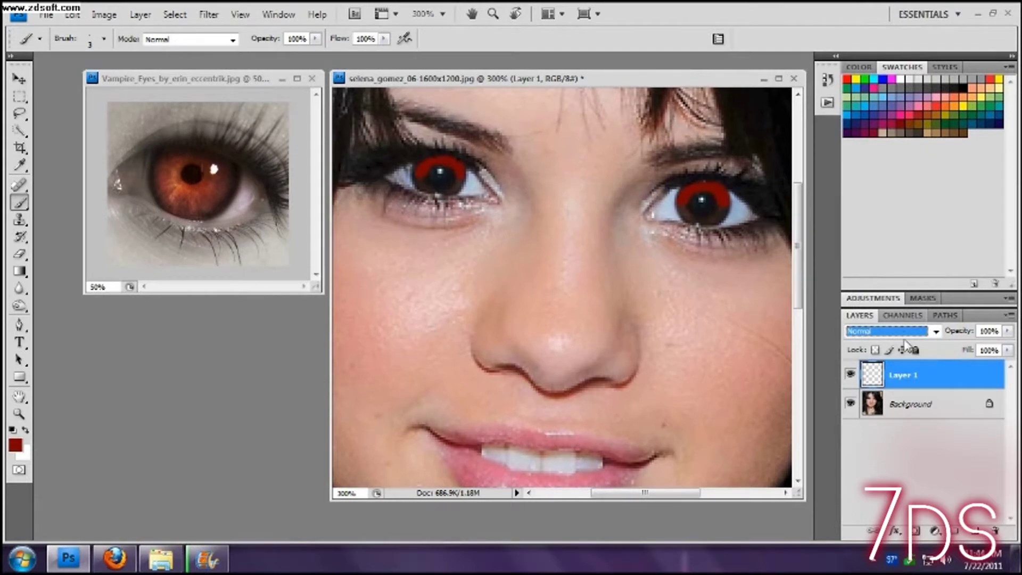
pyautogui.scroll(-1, 906, 337)
pyautogui.scroll(-1, 907, 336)
pyautogui.scroll(-1, 906, 336)
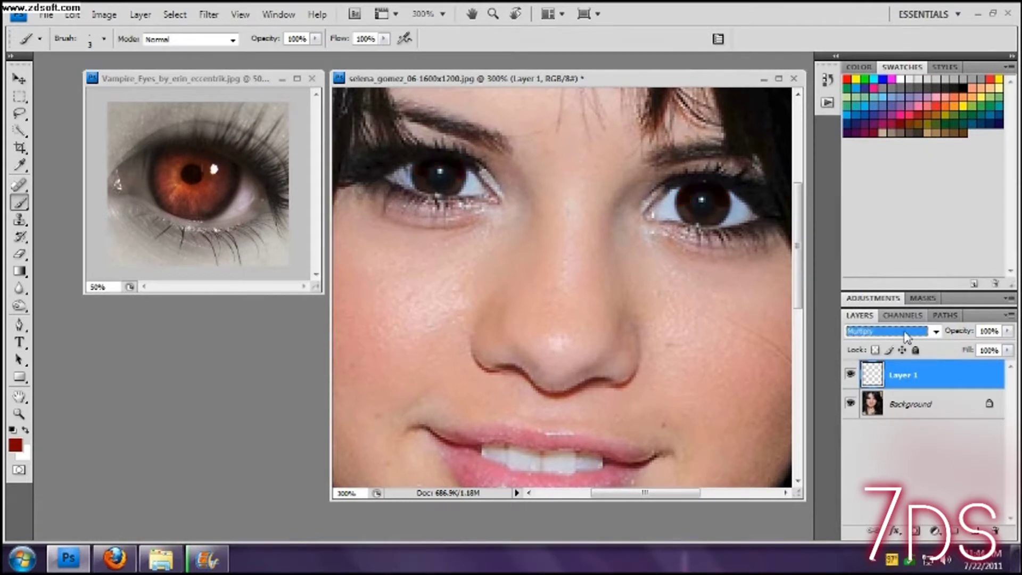
pyautogui.scroll(-1, 906, 337)
pyautogui.scroll(-2, 907, 336)
pyautogui.scroll(-1, 907, 337)
pyautogui.scroll(-1, 907, 337)
pyautogui.scroll(-1, 907, 337)
pyautogui.scroll(-1, 907, 337)
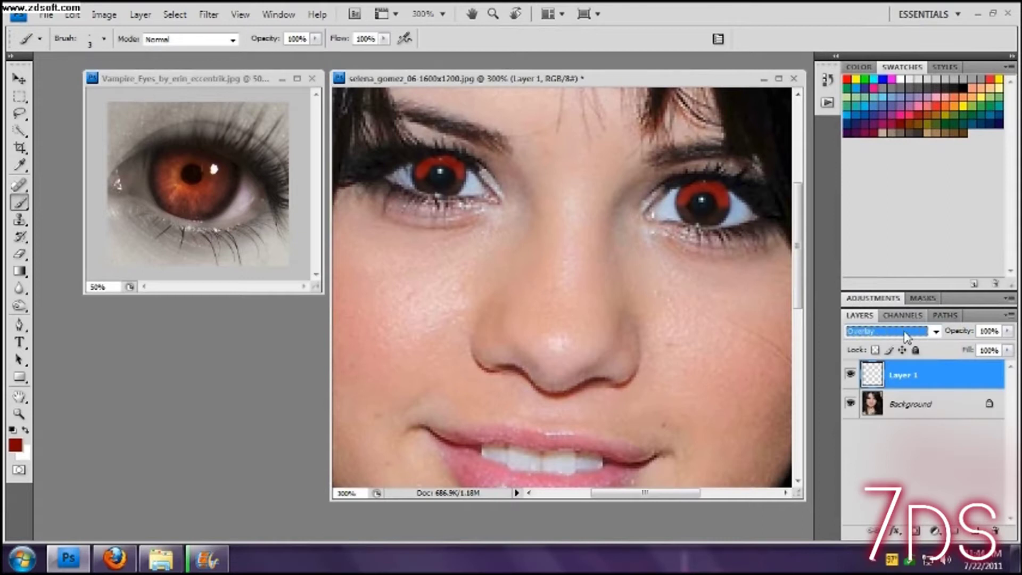
pyautogui.scroll(-1, 906, 336)
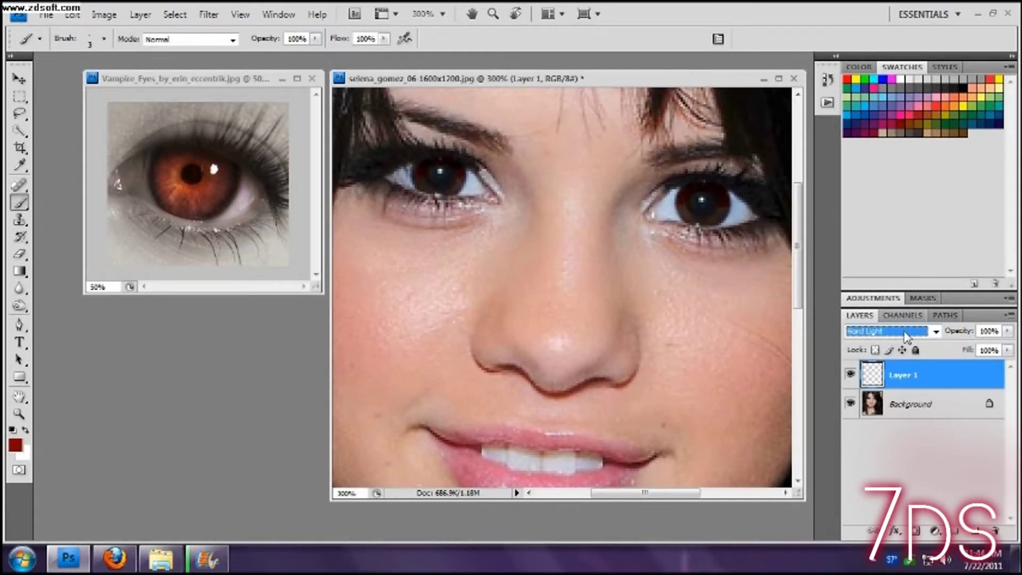
pyautogui.scroll(-1, 907, 337)
pyautogui.scroll(-1, 906, 336)
pyautogui.scroll(-1, 907, 337)
pyautogui.scroll(-1, 907, 337)
pyautogui.scroll(-1, 907, 337)
pyautogui.scroll(-1, 906, 336)
pyautogui.scroll(-1, 907, 336)
pyautogui.scroll(-1, 907, 336)
pyautogui.scroll(-1, 907, 337)
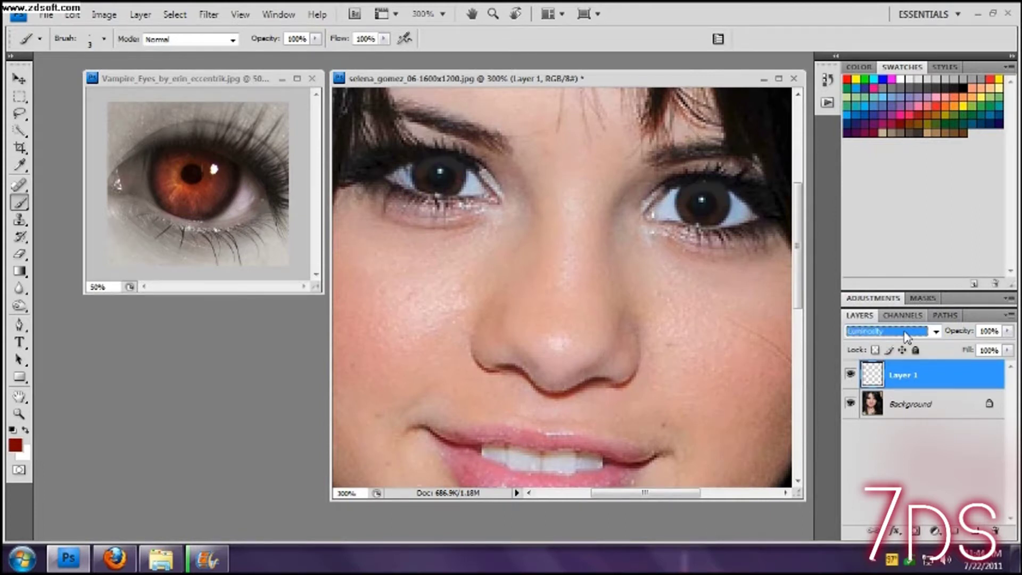
pyautogui.scroll(1, 906, 333)
pyautogui.scroll(1, 906, 336)
pyautogui.scroll(1, 907, 336)
pyautogui.scroll(2, 907, 336)
pyautogui.scroll(1, 907, 336)
pyautogui.scroll(1, 908, 335)
pyautogui.scroll(2, 906, 336)
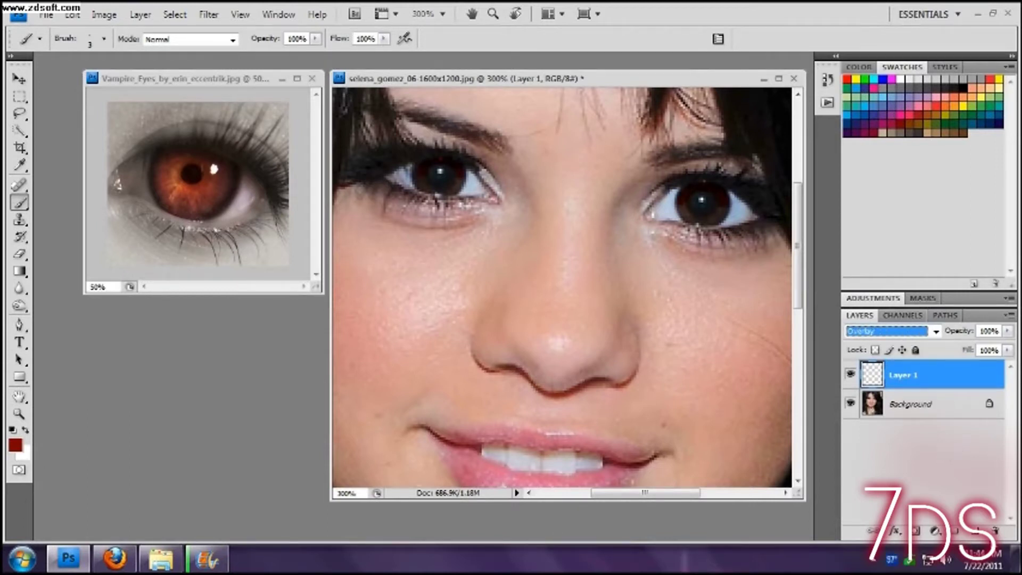
# Add Layer 2 and set the foreground colour to R158 G14 B14
pyautogui.click(976, 531)
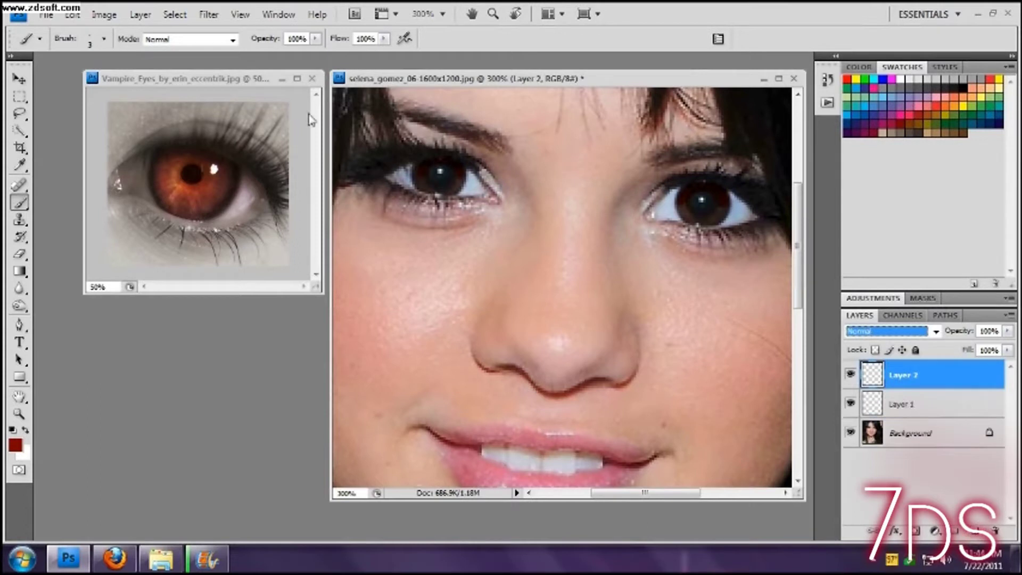
pyautogui.click(859, 66)
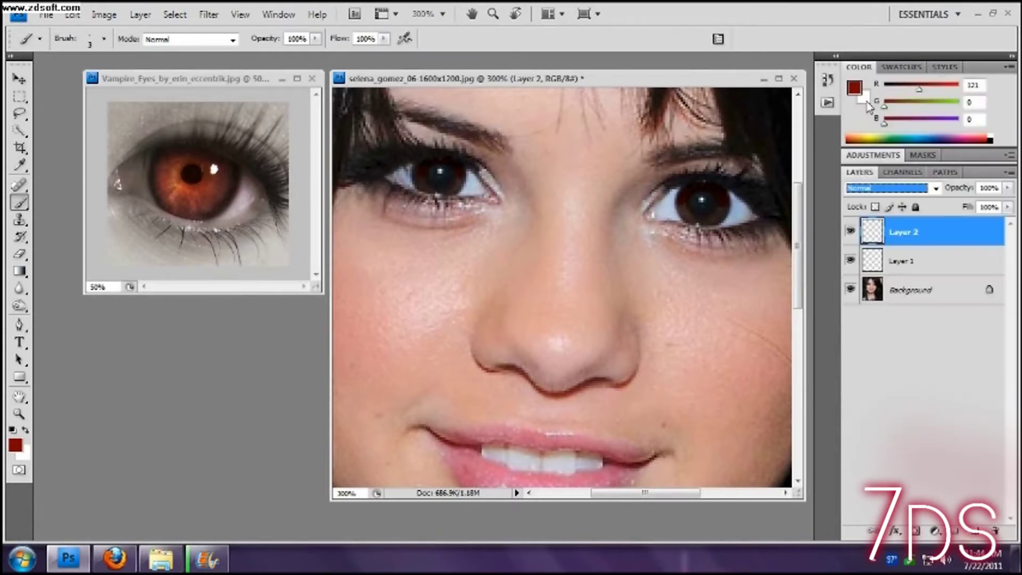
pyautogui.click(855, 87)
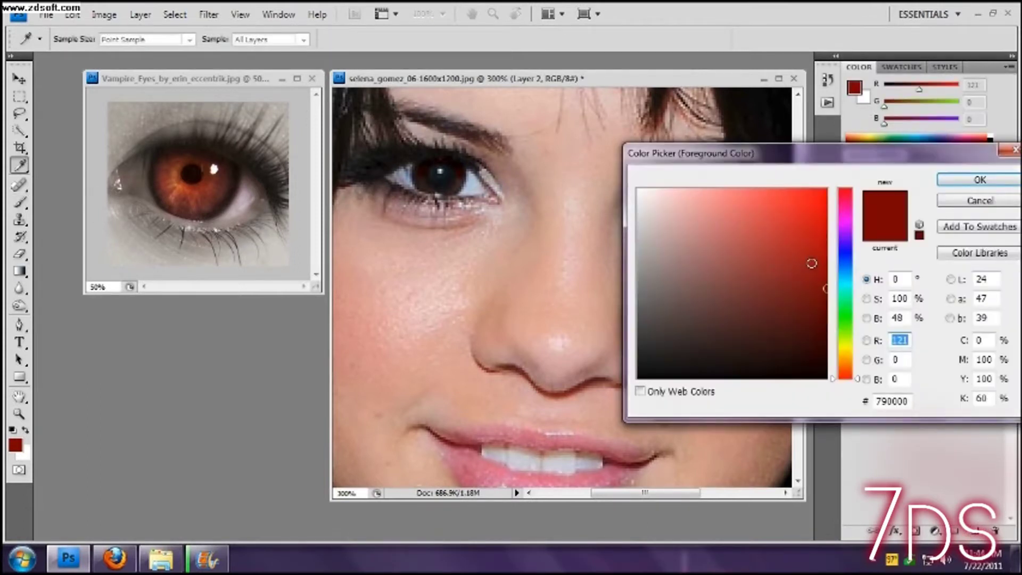
pyautogui.click(811, 259)
pyautogui.click(980, 180)
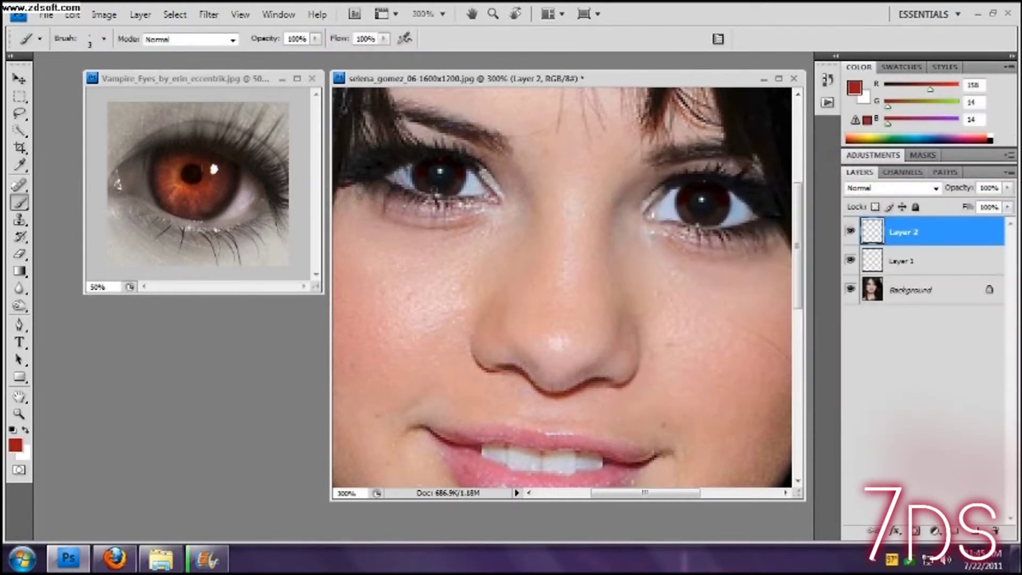
# Paint the brighter red over both irises, working around the dark pupils
pyautogui.moveTo(418, 175); pyautogui.dragTo(432, 190)
pyautogui.moveTo(427, 189); pyautogui.dragTo(419, 183)
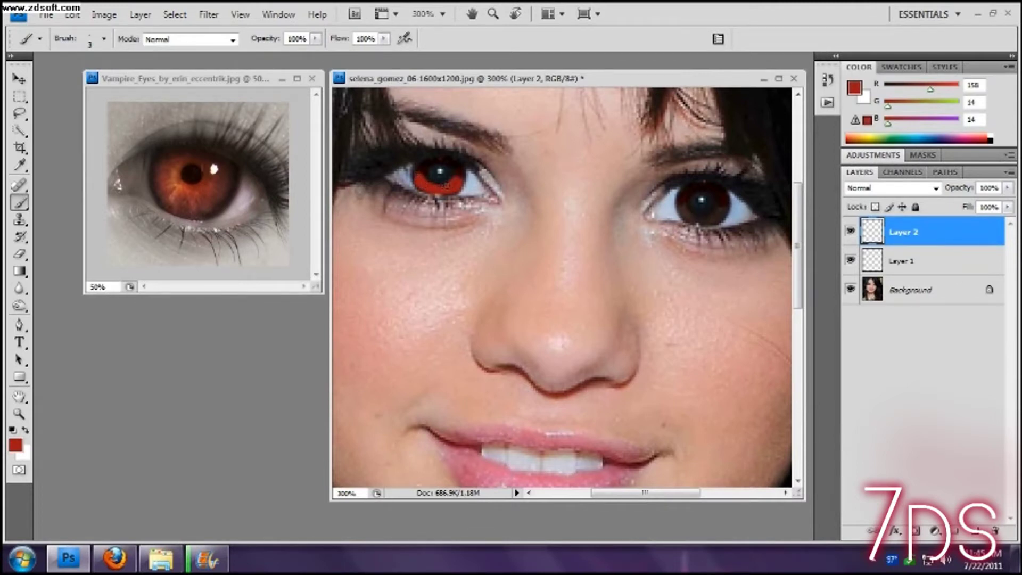
pyautogui.moveTo(430, 182); pyautogui.dragTo(424, 174)
pyautogui.moveTo(686, 204)
pyautogui.mouseDown()
pyautogui.moveTo(715, 210)
pyautogui.moveTo(693, 212)
pyautogui.mouseUp()
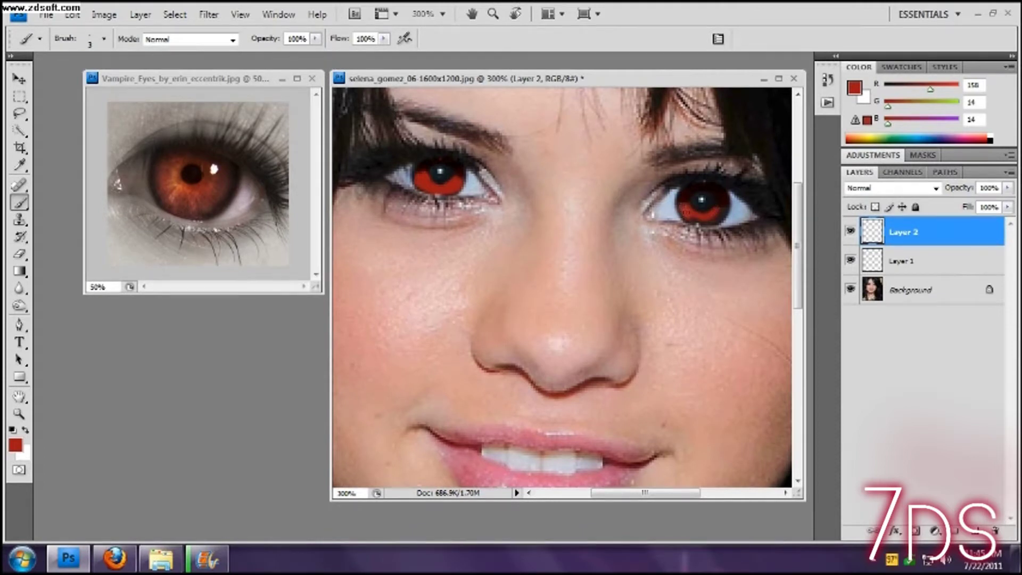
pyautogui.moveTo(700, 219); pyautogui.dragTo(714, 219)
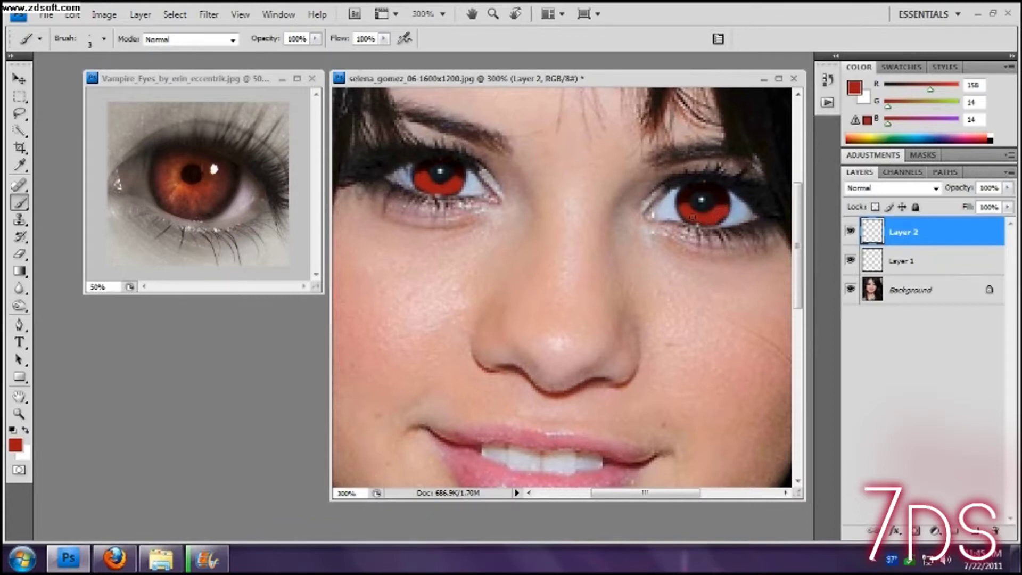
# Step Layer 2's blend mode past Exclusion, Color and Luminosity, ending on Saturation
pyautogui.click(872, 190)
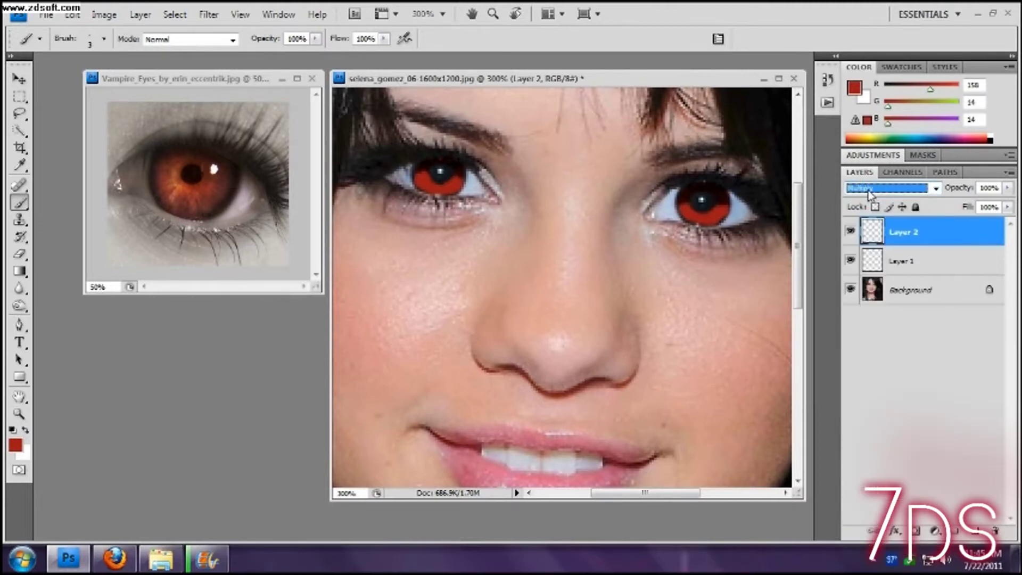
pyautogui.scroll(-6, 868, 192)
pyautogui.scroll(-1, 868, 193)
pyautogui.scroll(-1, 868, 193)
pyautogui.scroll(-2, 868, 193)
pyautogui.scroll(-1, 868, 193)
pyautogui.scroll(-2, 868, 192)
pyautogui.scroll(-1, 868, 193)
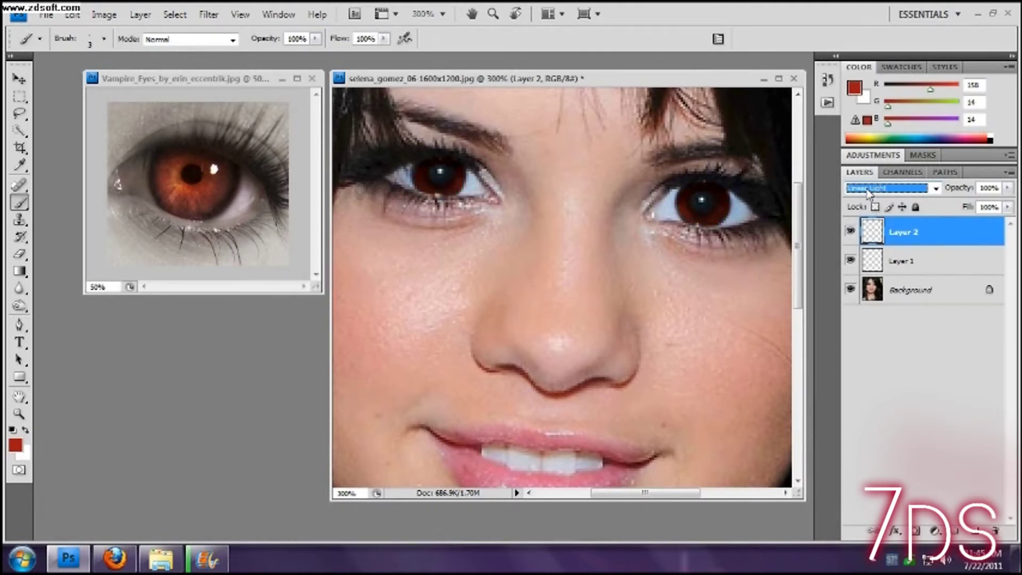
pyautogui.scroll(-2, 868, 193)
pyautogui.scroll(-1, 867, 192)
pyautogui.press('Down')
pyautogui.press('Down')
pyautogui.press('Down')
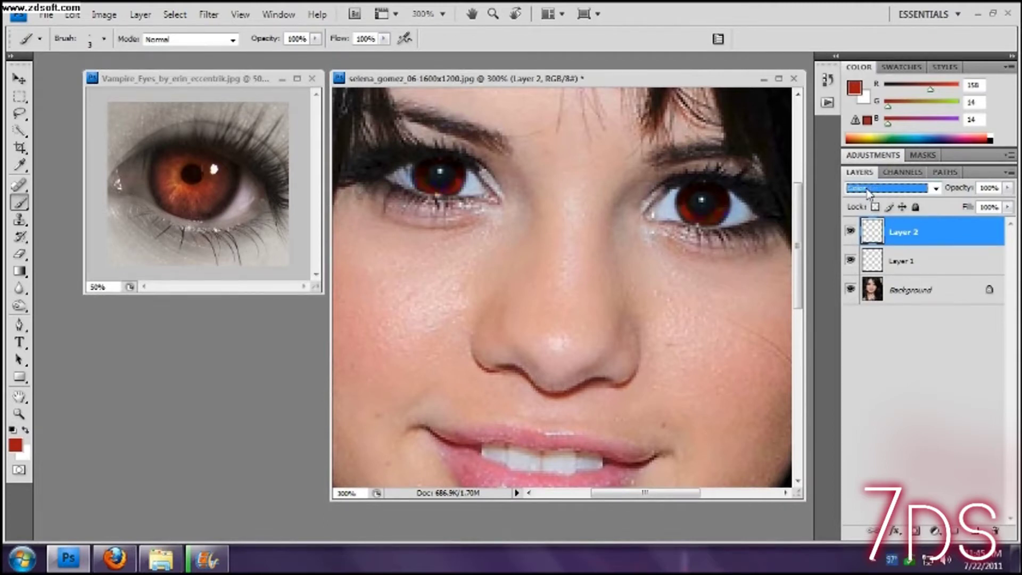
pyautogui.press('Down')
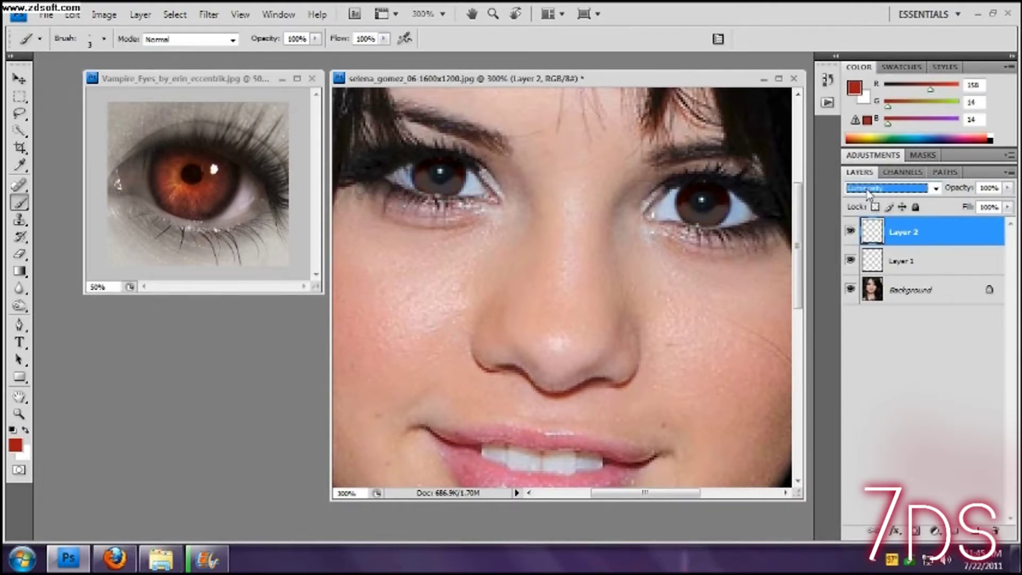
pyautogui.press('Up')
pyautogui.press('Up')
pyautogui.press('Down')
pyautogui.press('Down')
pyautogui.press('Up')
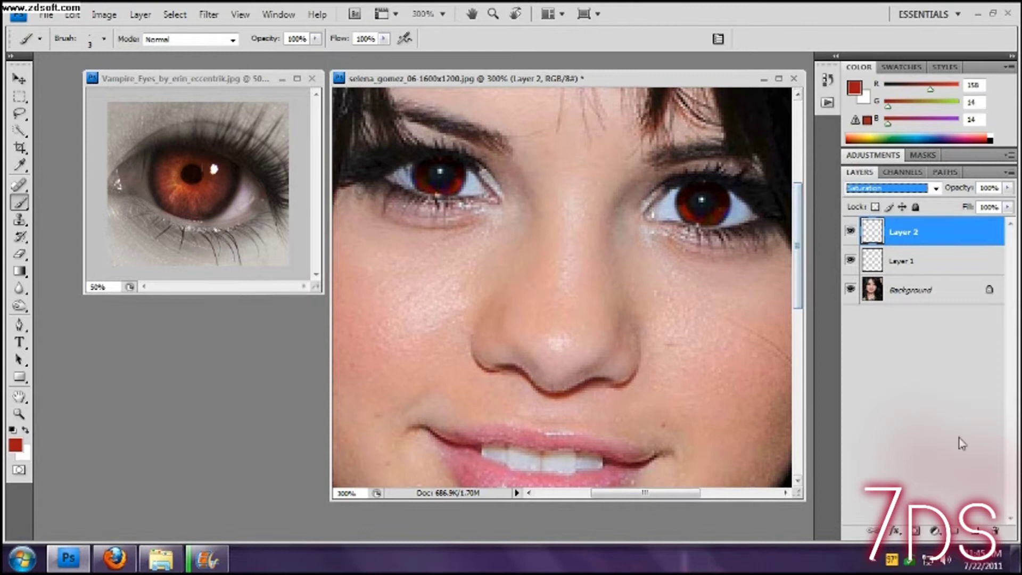
# Add Layer 3 and zoom in closely on the left eye
pyautogui.click(978, 531)
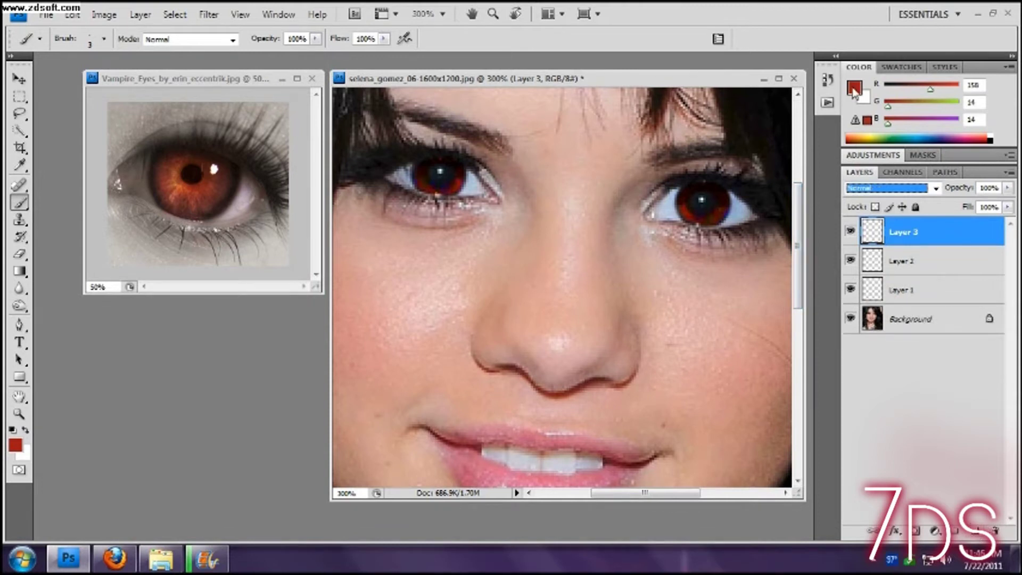
pyautogui.click(19, 414)
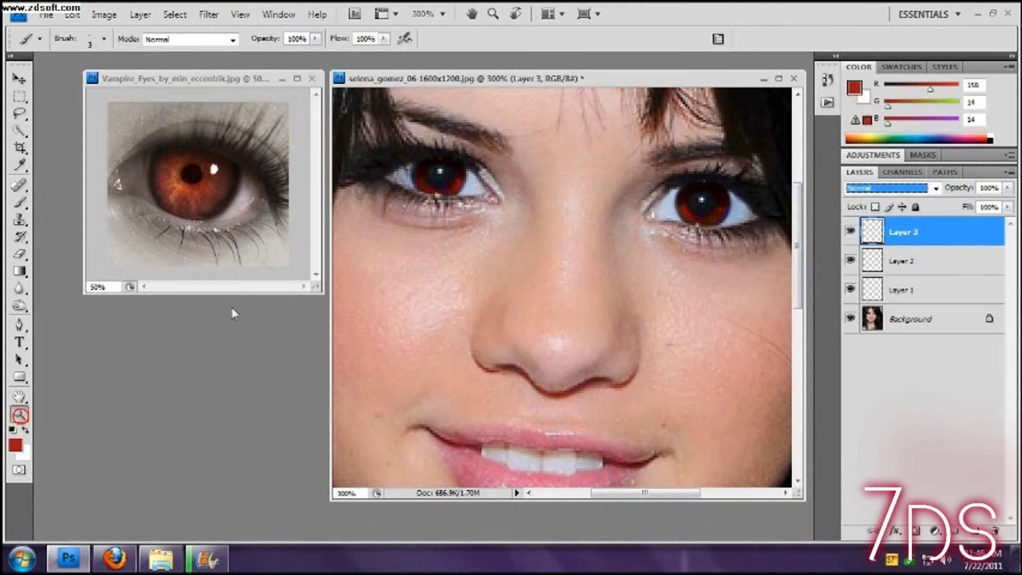
pyautogui.click(515, 176)
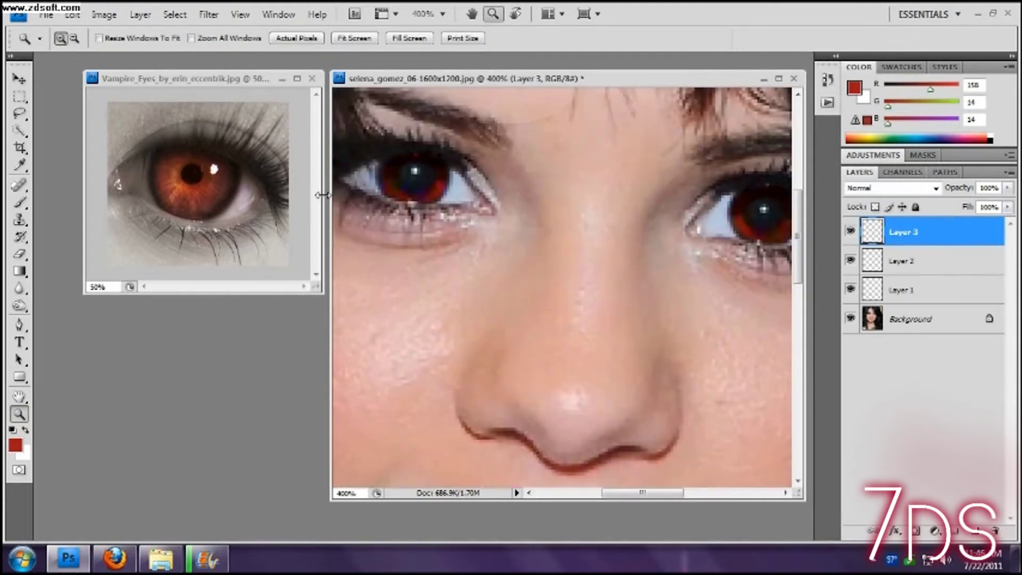
pyautogui.click(377, 200)
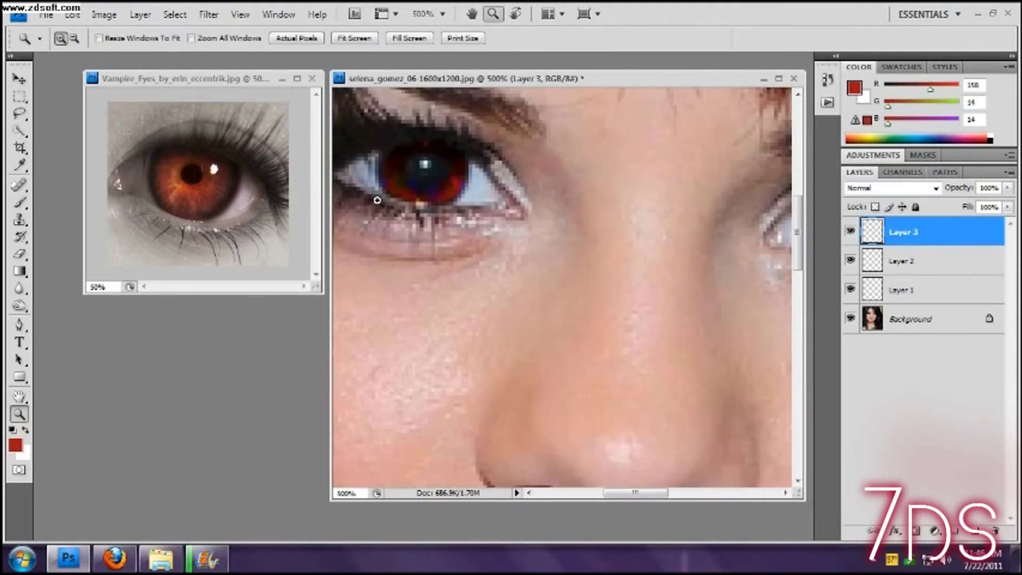
# Sample dark red (R94 G1 B1) from the eye and paint it on the lower iris
pyautogui.press('i')
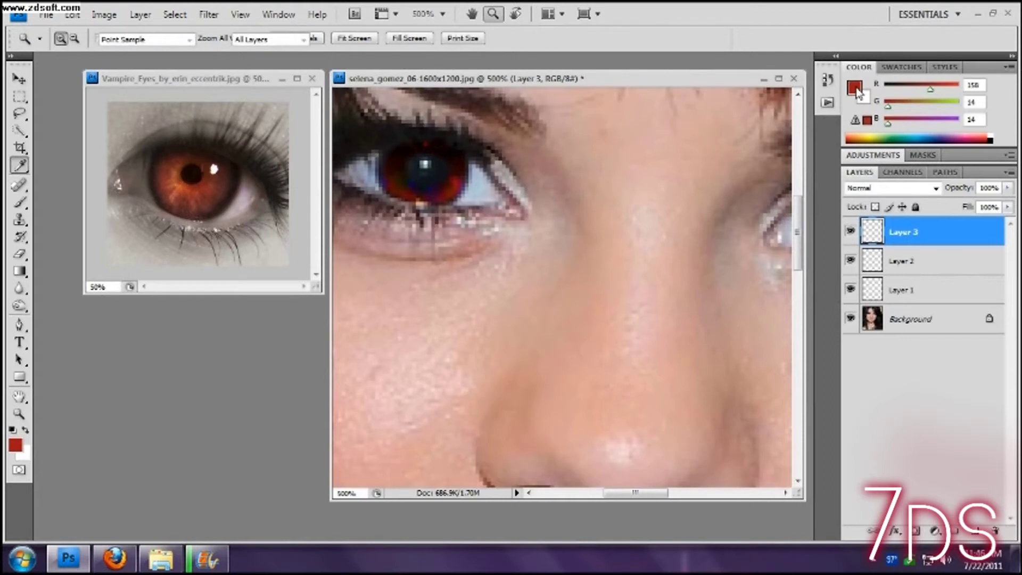
pyautogui.click(854, 88)
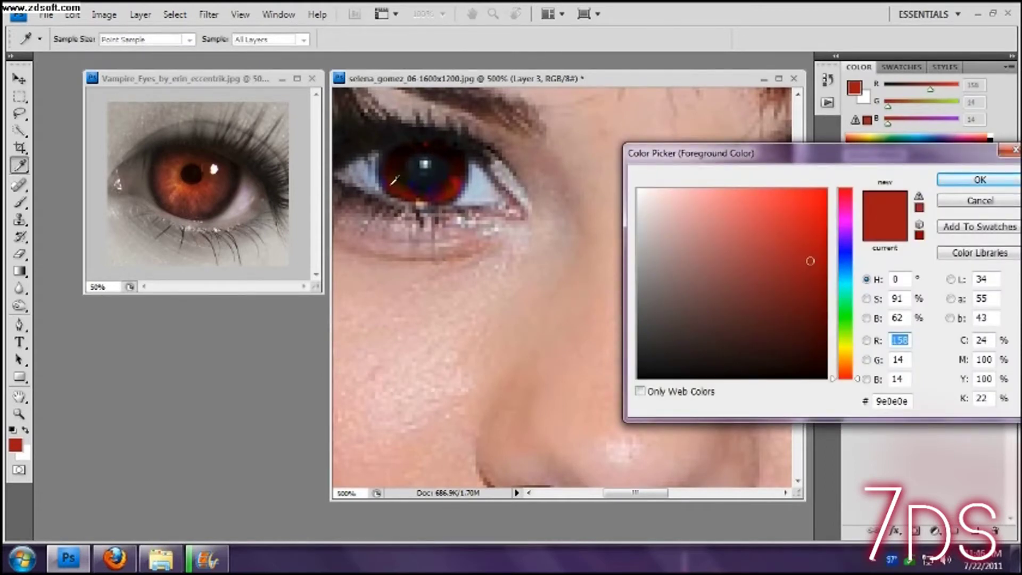
pyautogui.click(392, 183)
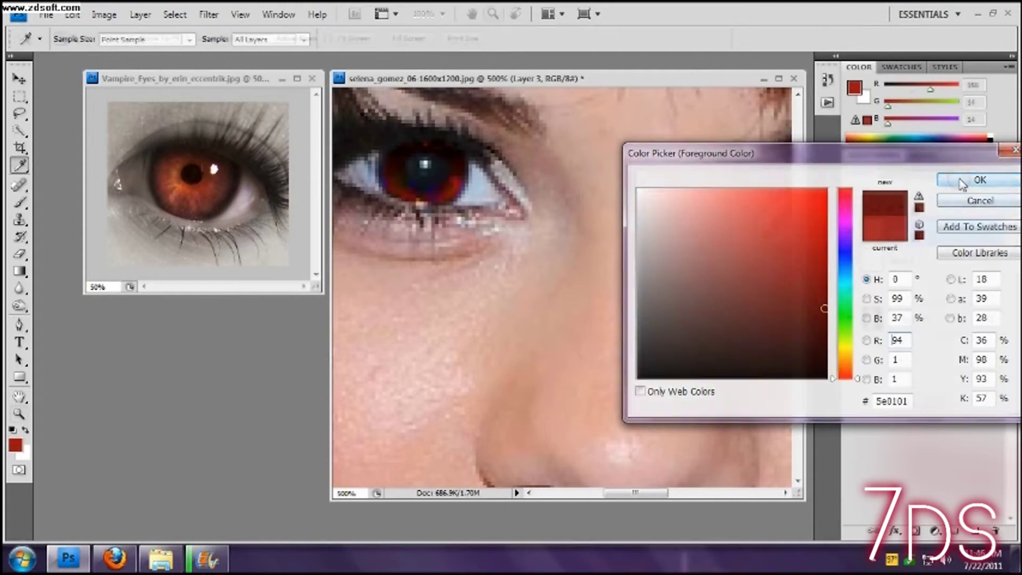
pyautogui.click(962, 183)
pyautogui.click(20, 202)
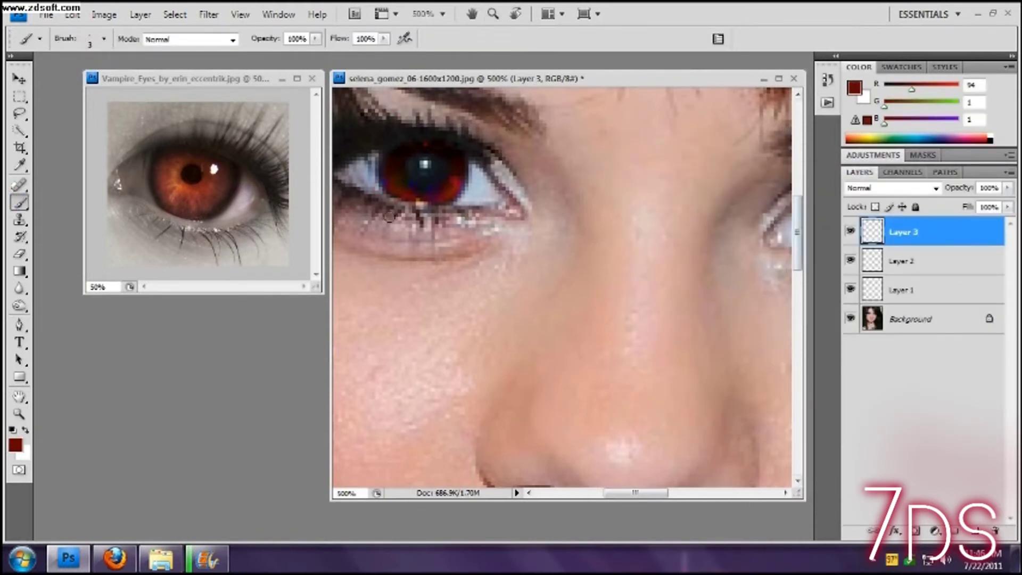
pyautogui.click(388, 181)
# Add Layer 4 and paint bright red (R159 G11 B11) around the left eye's lower iris
pyautogui.click(978, 531)
pyautogui.click(855, 88)
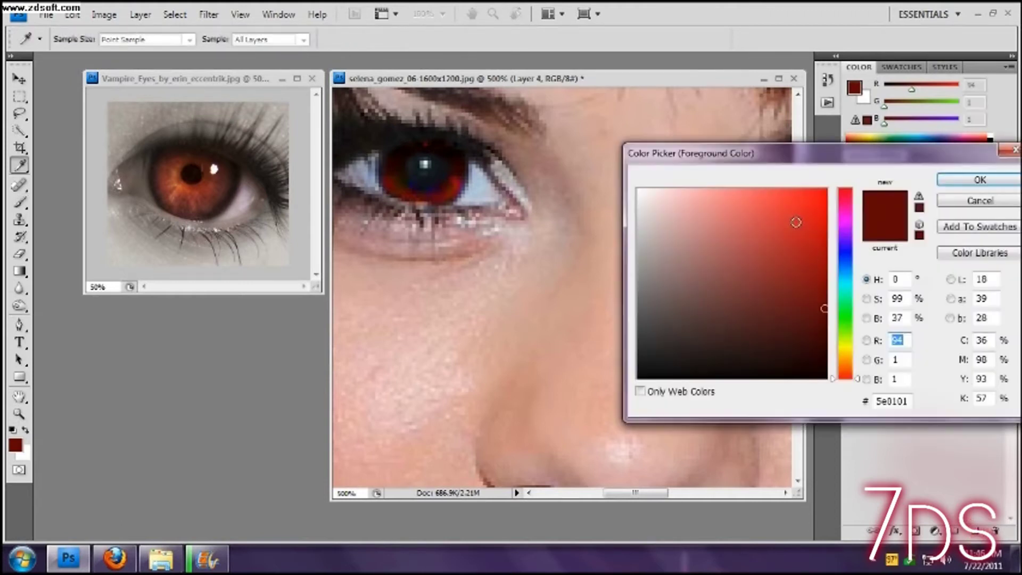
pyautogui.click(813, 260)
pyautogui.click(980, 180)
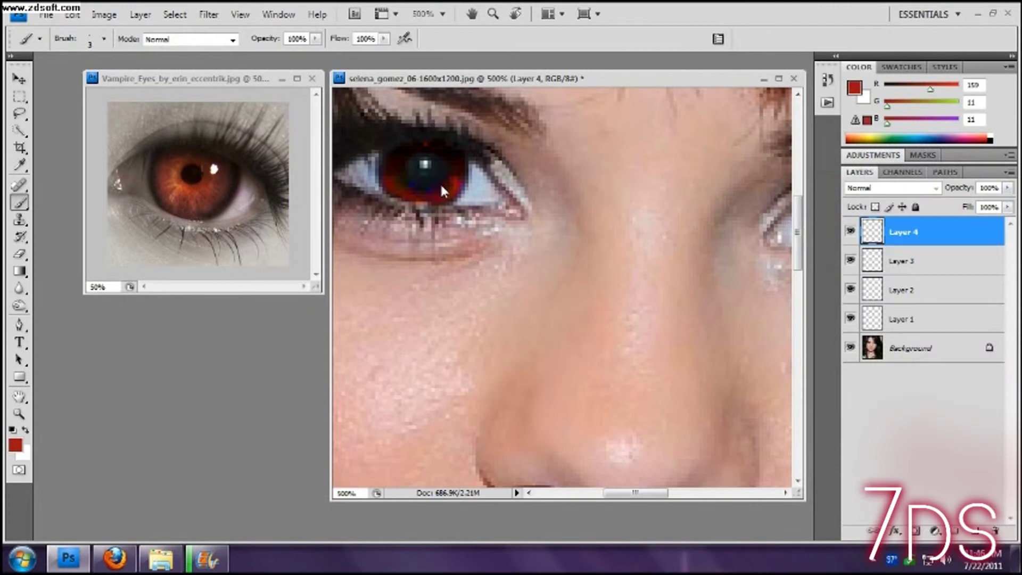
pyautogui.click(411, 187)
pyautogui.moveTo(431, 191)
pyautogui.mouseDown()
pyautogui.moveTo(444, 182)
pyautogui.moveTo(454, 193)
pyautogui.mouseUp()
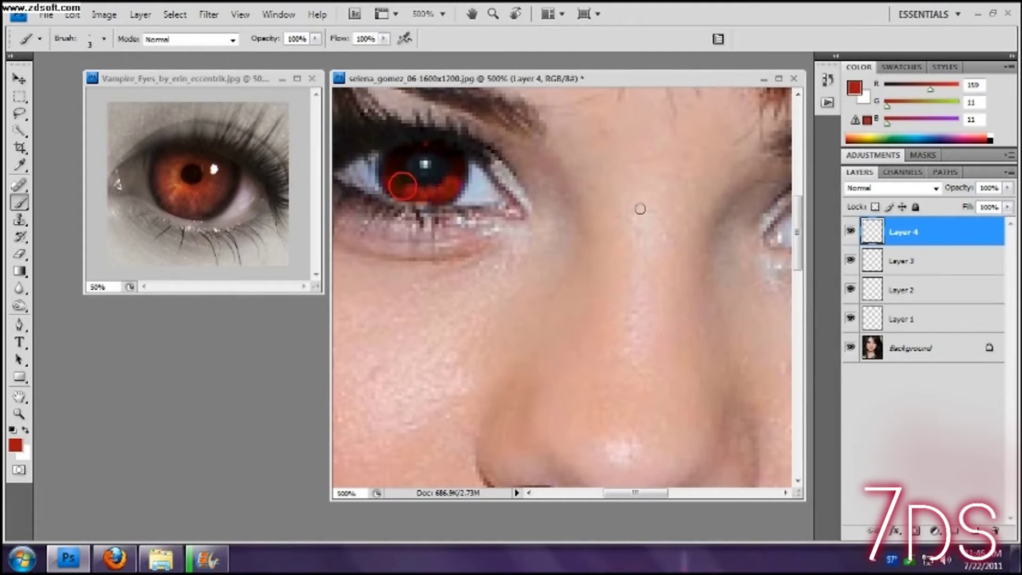
# Scroll over to the right eye and dab the same bright red on its lower iris
pyautogui.click(442, 14)
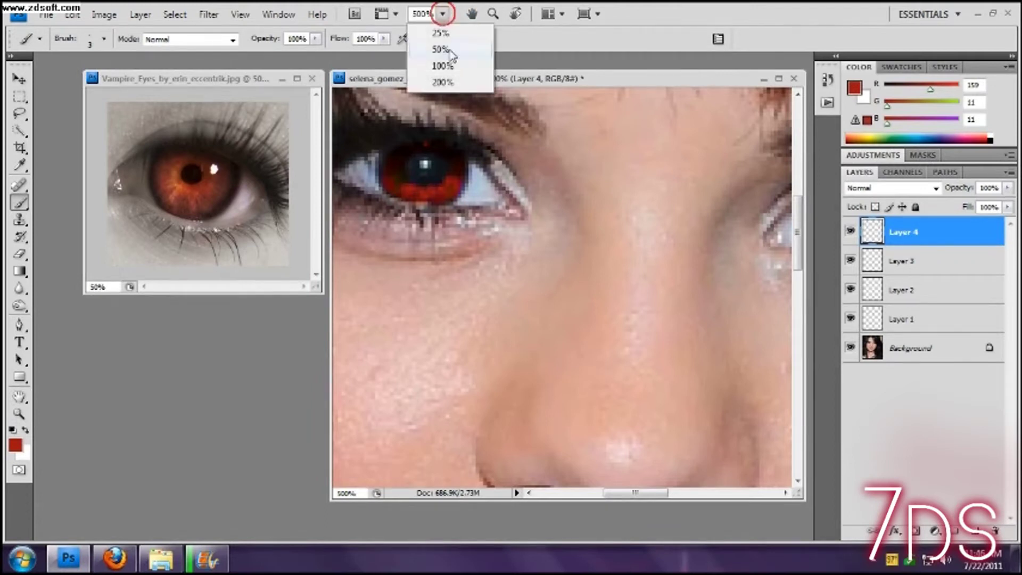
pyautogui.moveTo(636, 492); pyautogui.dragTo(680, 493)
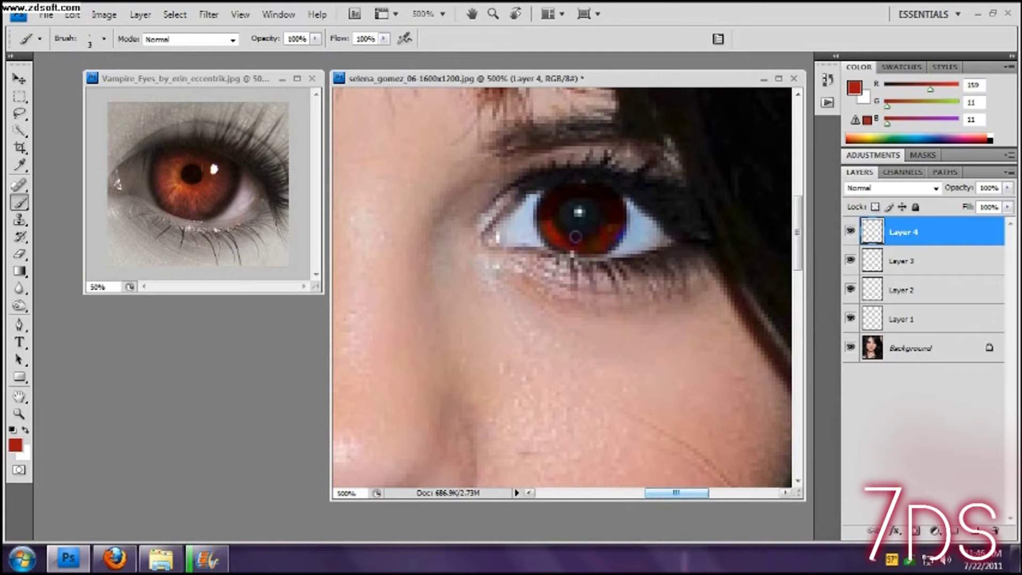
pyautogui.click(570, 241)
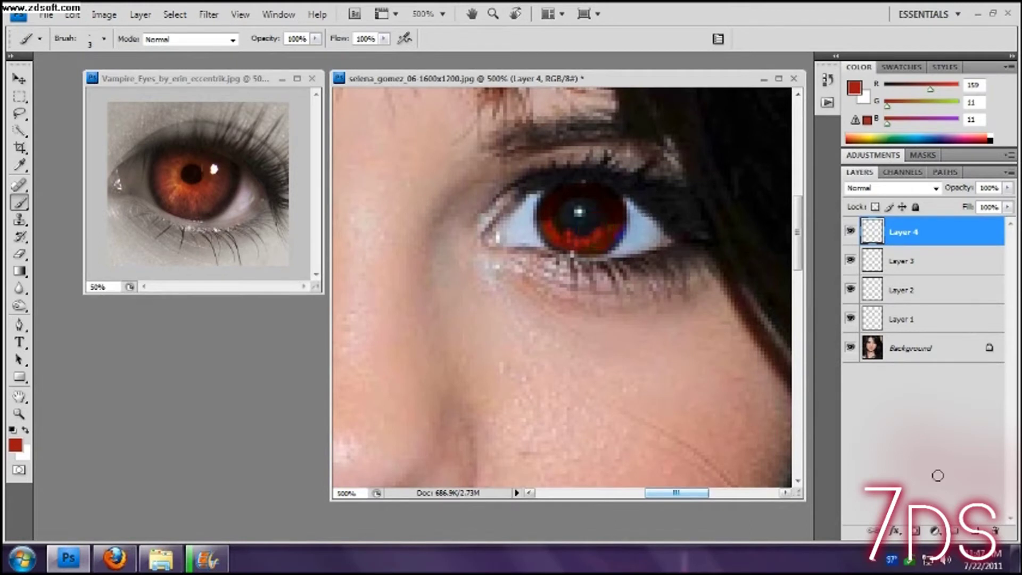
# Add Layer 5 and paint a deeper red (R115 G5 B5) stroke across the right iris
pyautogui.click(976, 531)
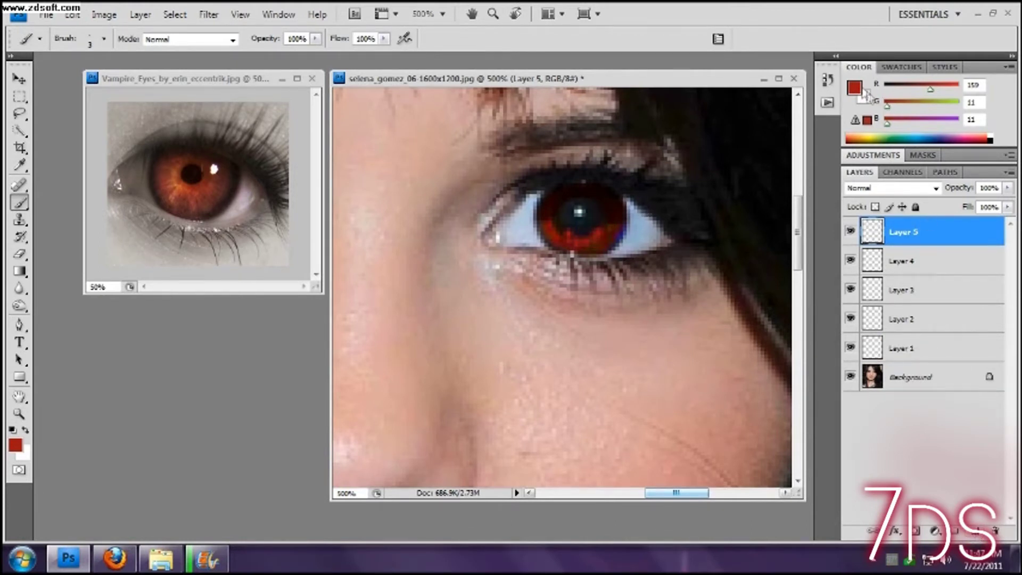
pyautogui.click(855, 88)
pyautogui.click(818, 292)
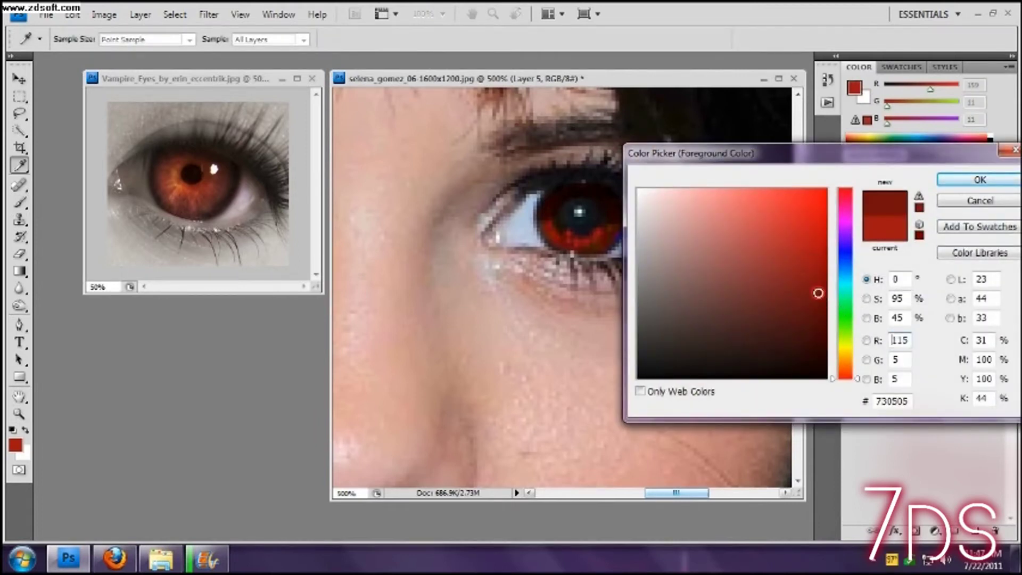
pyautogui.click(945, 181)
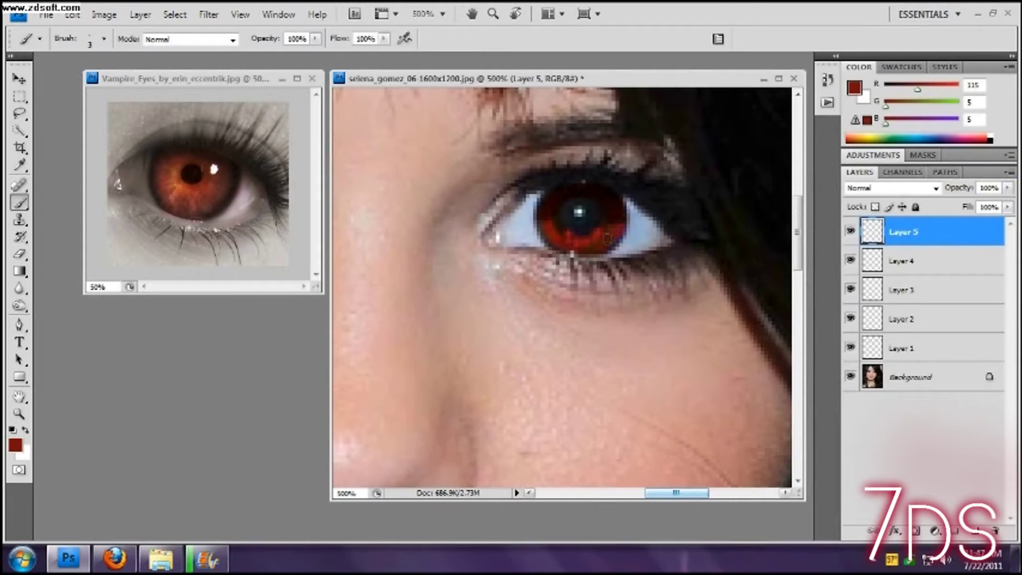
pyautogui.moveTo(602, 241)
pyautogui.mouseDown()
pyautogui.moveTo(555, 231)
pyautogui.moveTo(612, 228)
pyautogui.mouseUp()
# Reset the view to 100%, then zoom back in to 300% between the eyes
pyautogui.click(442, 14)
pyautogui.click(446, 64)
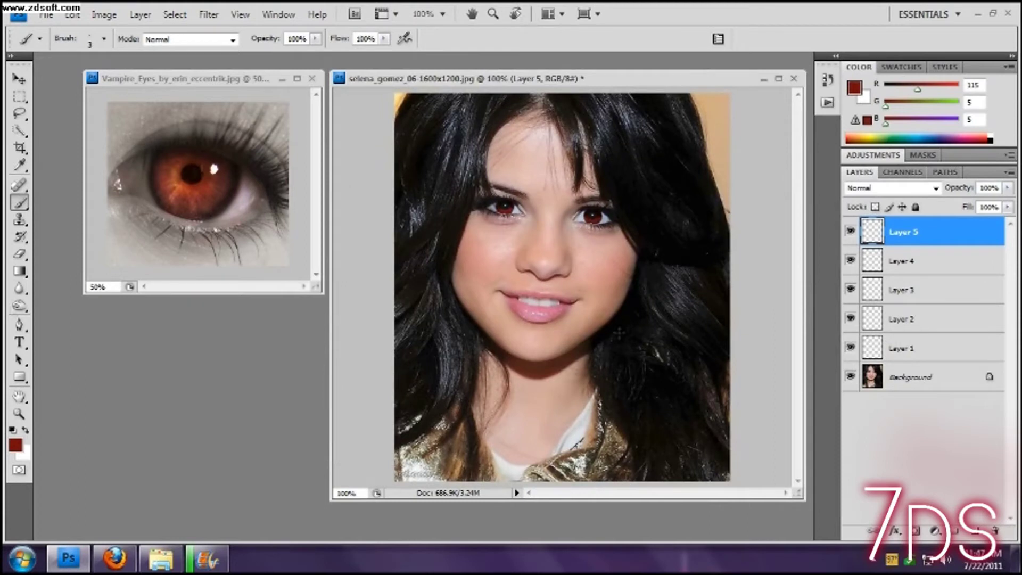
pyautogui.click(21, 414)
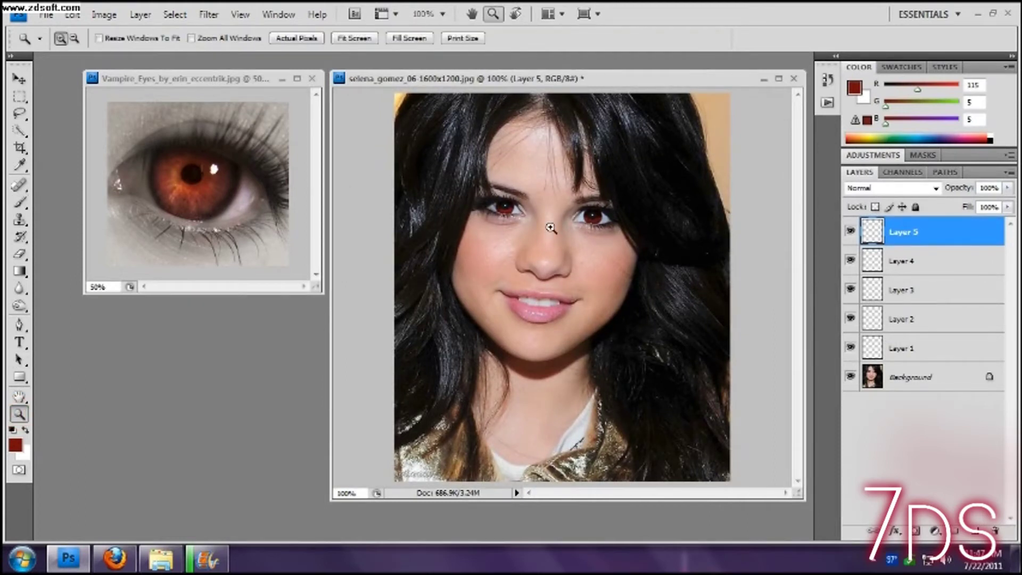
pyautogui.click(526, 208)
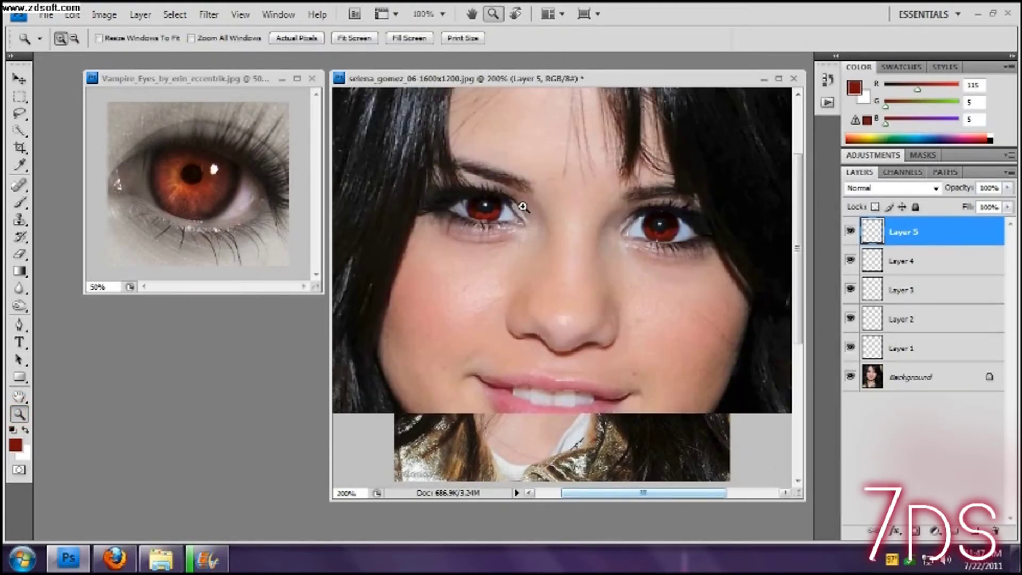
pyautogui.click(532, 239)
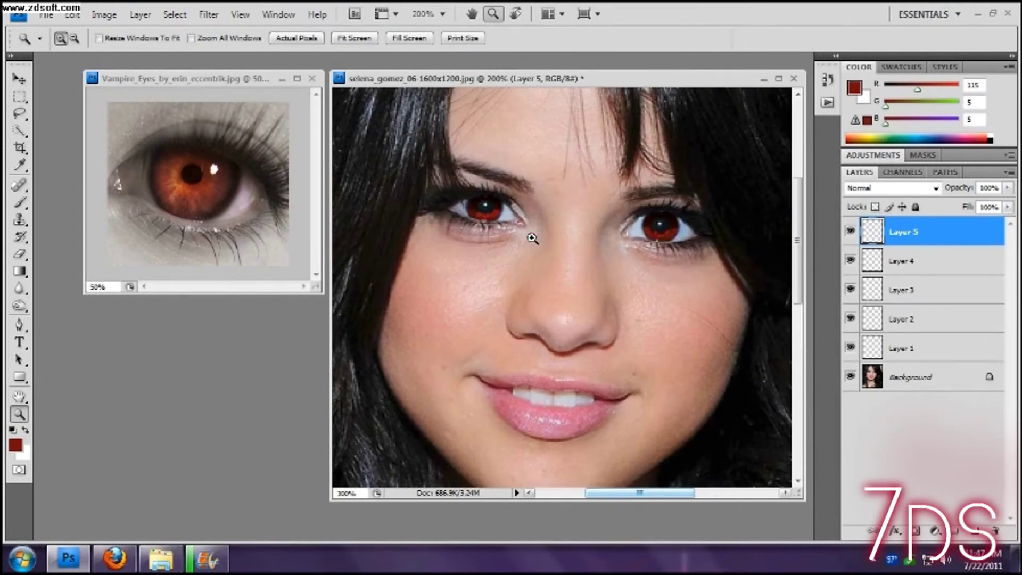
# Add Layer 6 and paint near-black sampled from the eyelashes over the left pupil
pyautogui.click(976, 531)
pyautogui.click(854, 88)
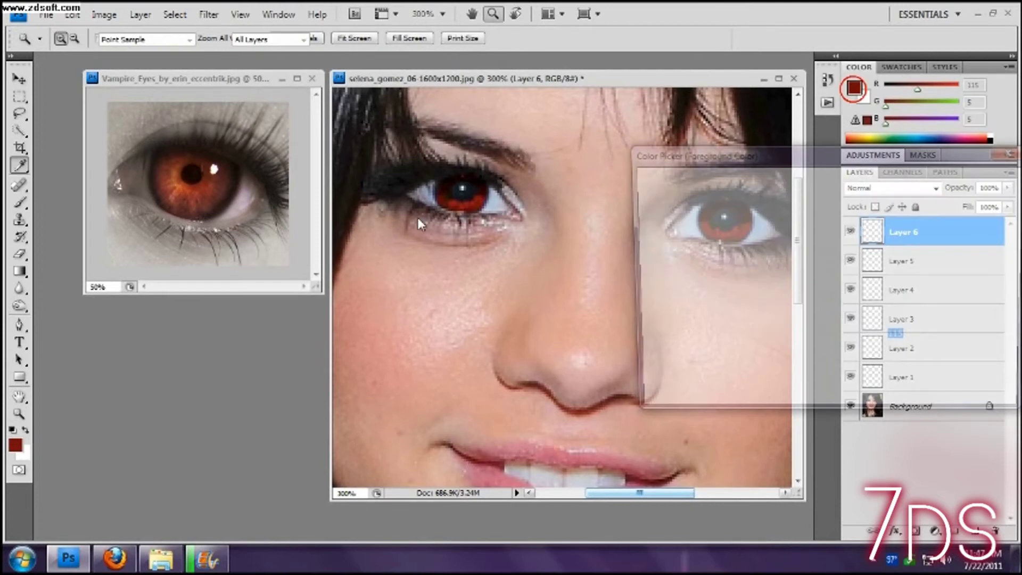
pyautogui.click(506, 181)
pyautogui.click(981, 180)
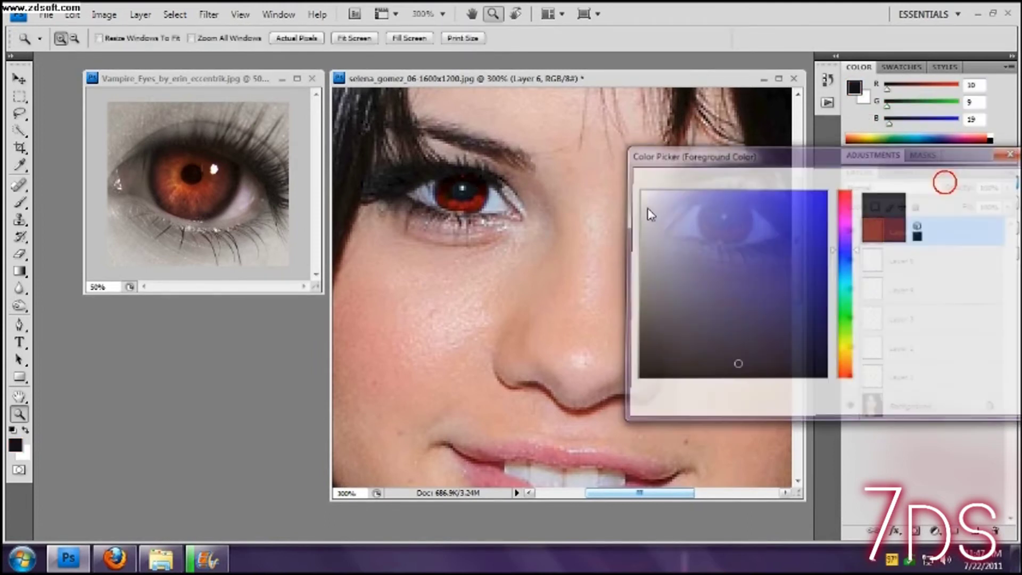
pyautogui.click(19, 202)
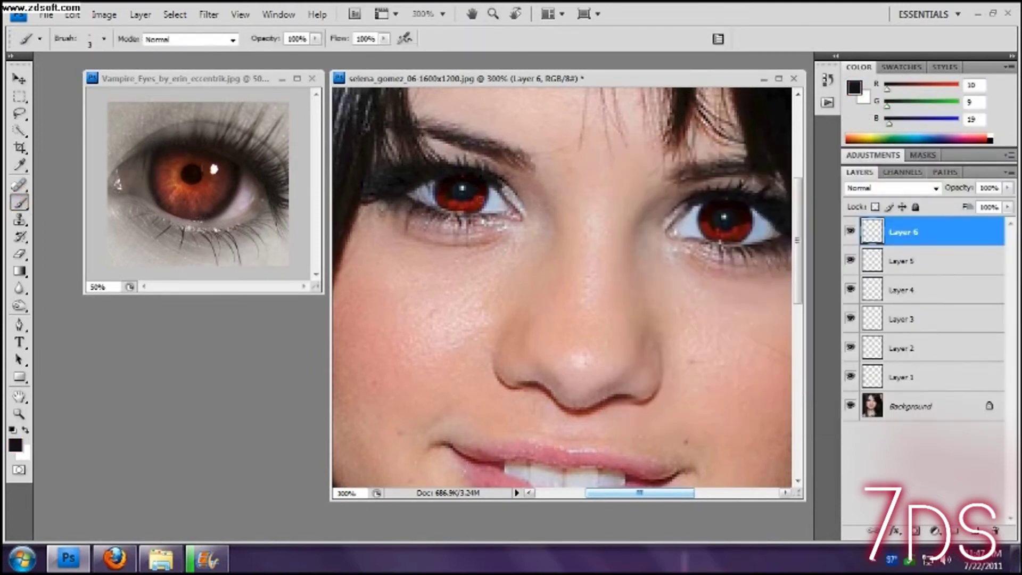
pyautogui.moveTo(450, 192)
pyautogui.mouseDown()
pyautogui.moveTo(468, 196)
pyautogui.moveTo(456, 198)
pyautogui.mouseUp()
# Set Layer 6 to Vivid Light and erase excess dark paint around both eyes
pyautogui.click(852, 189)
pyautogui.press('Down')
pyautogui.press('Down')
pyautogui.press('Down')
pyautogui.press('Down')
pyautogui.press('Down')
pyautogui.press('Down')
pyautogui.press('Down')
pyautogui.press('Down')
pyautogui.press('Down')
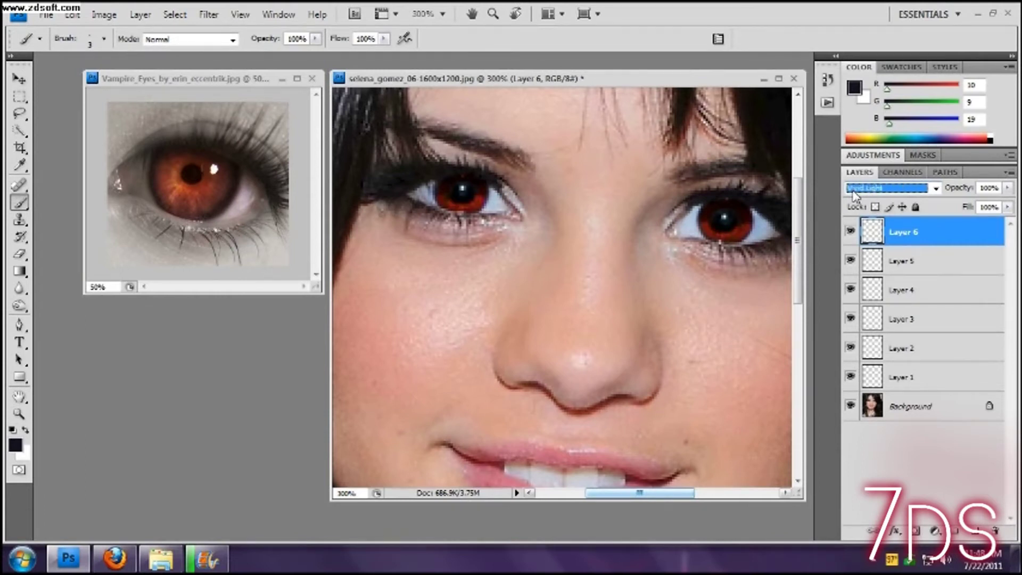
pyautogui.click(19, 254)
pyautogui.moveTo(439, 196)
pyautogui.mouseDown()
pyautogui.moveTo(453, 218)
pyautogui.moveTo(474, 218)
pyautogui.mouseUp()
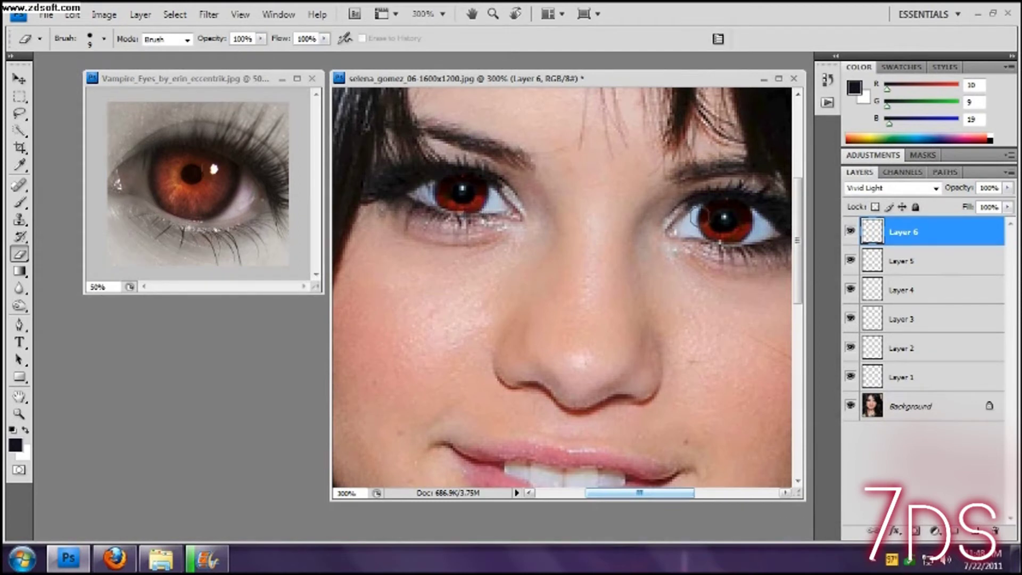
pyautogui.moveTo(702, 230); pyautogui.dragTo(706, 244)
# Zoom to 100%, then in to 200% and 300% on the eyes
pyautogui.click(442, 14)
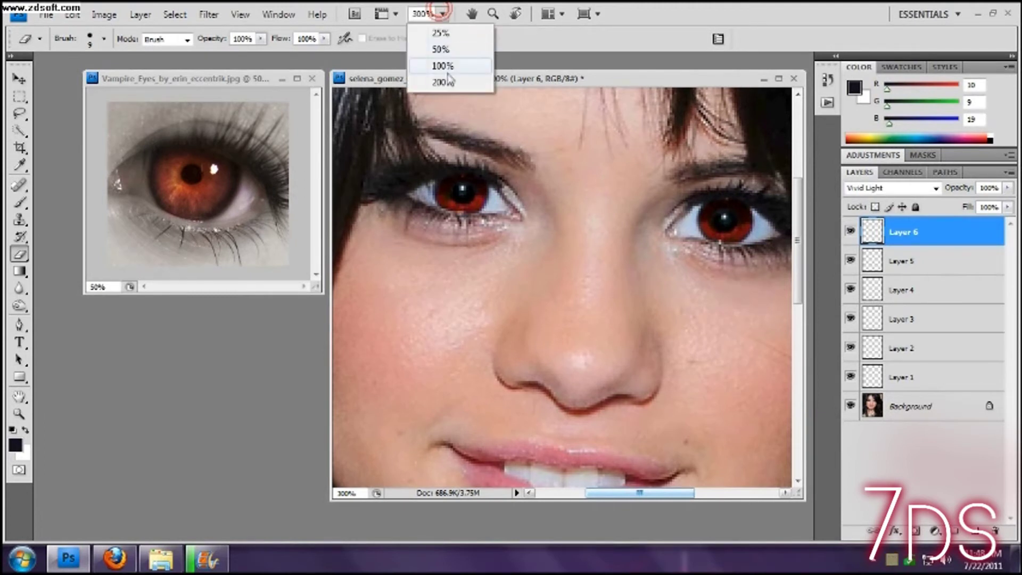
pyautogui.click(444, 65)
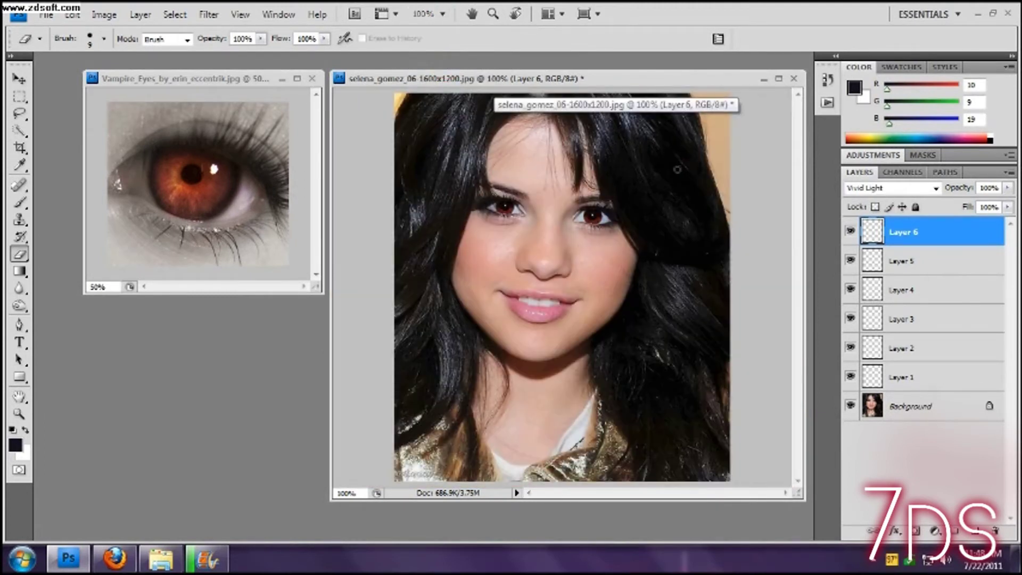
pyautogui.click(19, 414)
pyautogui.moveTo(589, 288); pyautogui.dragTo(418, 126)
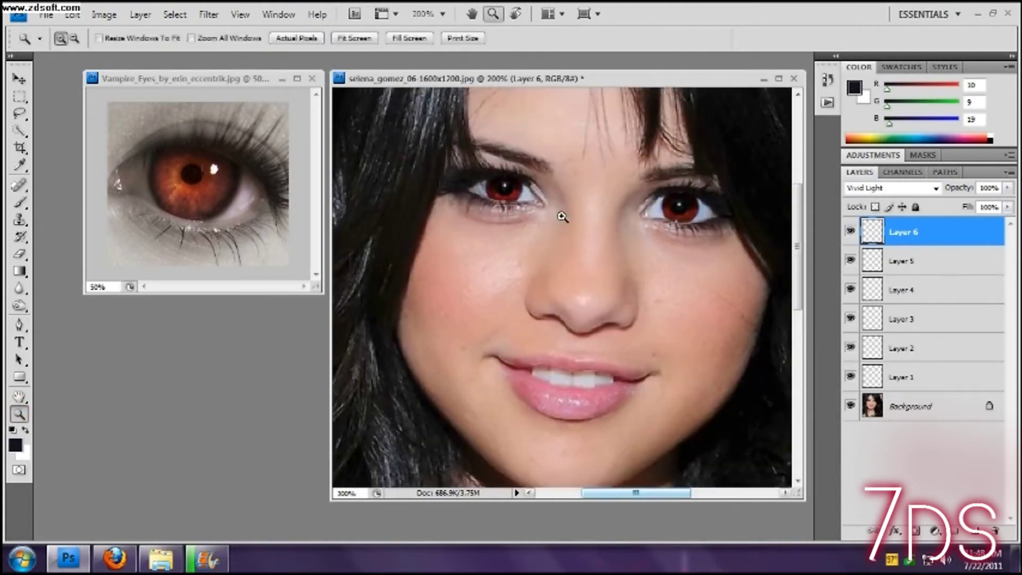
pyautogui.click(563, 217)
# Add Layer 7 with white as the painting colour and a 2 px brush
pyautogui.hotkey('shift', 'alt', 'n')
pyautogui.hotkey('ctrl', 'shift', 'alt', 'n')
pyautogui.click(991, 136)
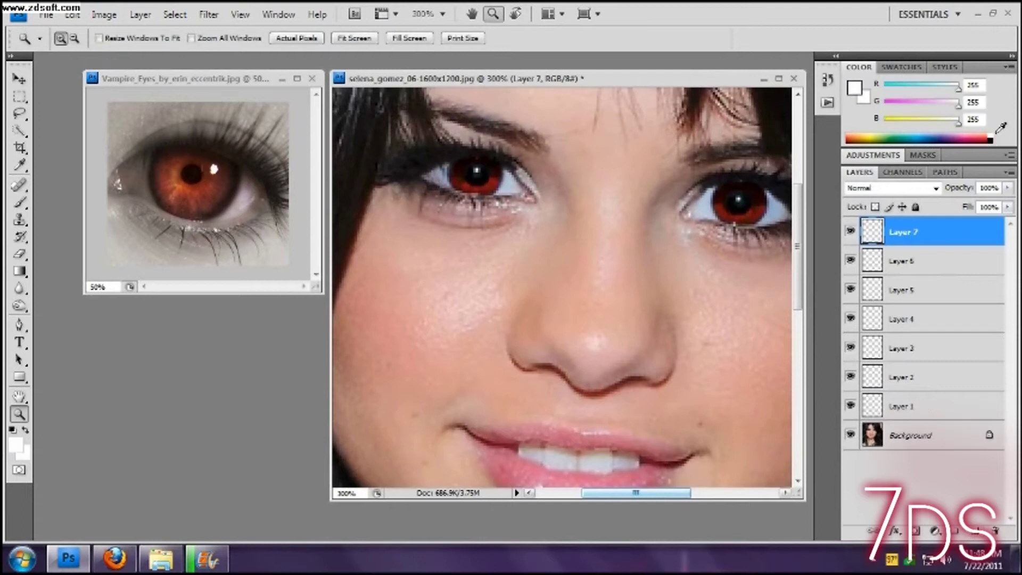
pyautogui.click(19, 202)
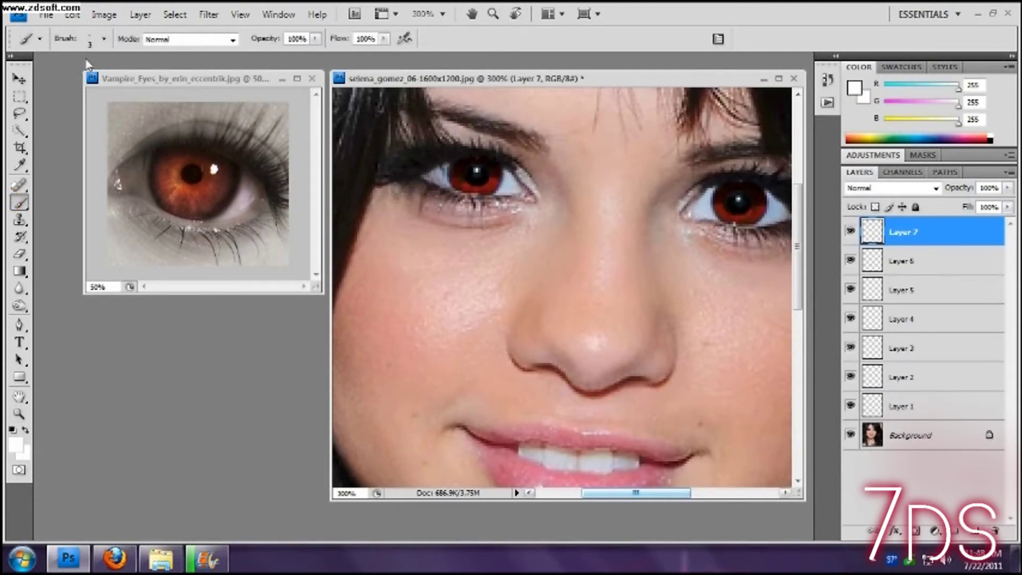
pyautogui.click(105, 40)
pyautogui.doubleClick(140, 65)
pyautogui.write('2')
pyautogui.press('Return')
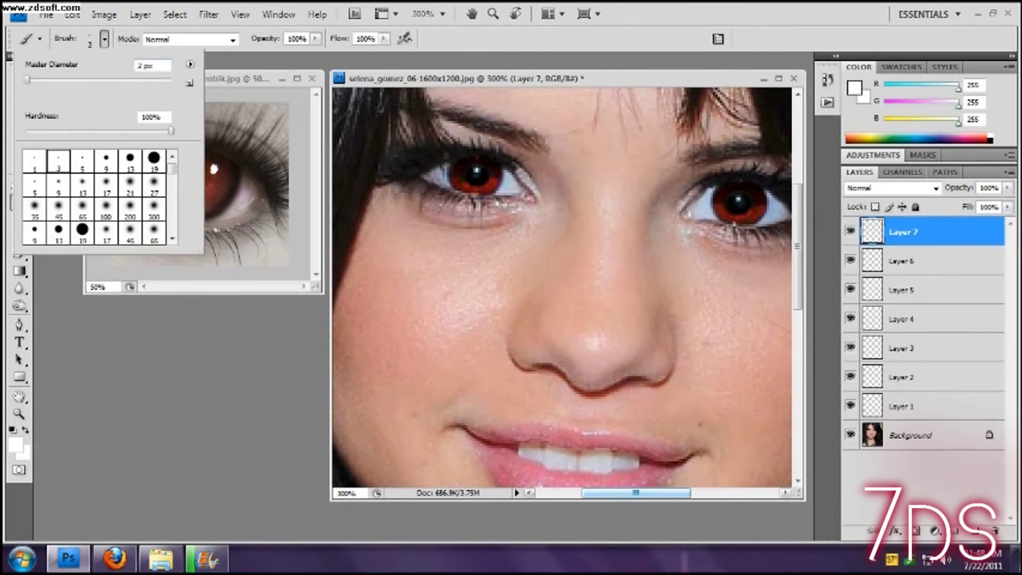
pyautogui.press('Return')
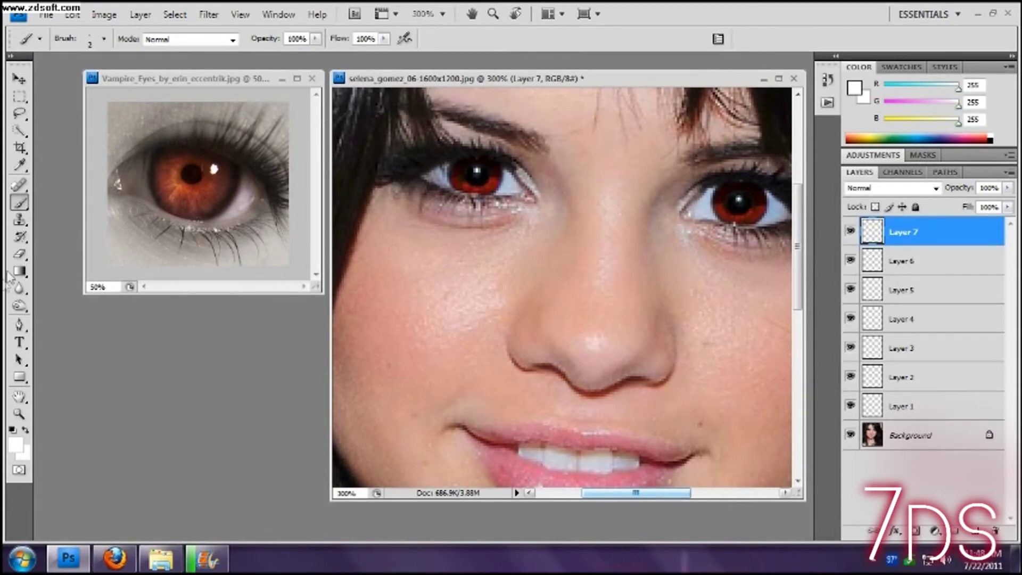
# Erase red paint from the right eye's catchlight, then view at 100% and 200%
pyautogui.click(20, 254)
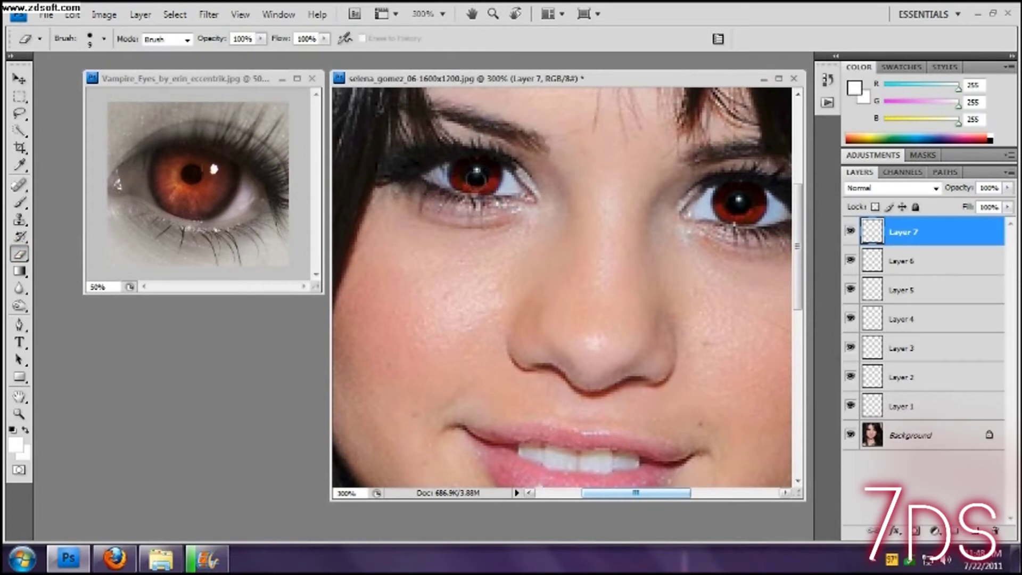
pyautogui.click(737, 209)
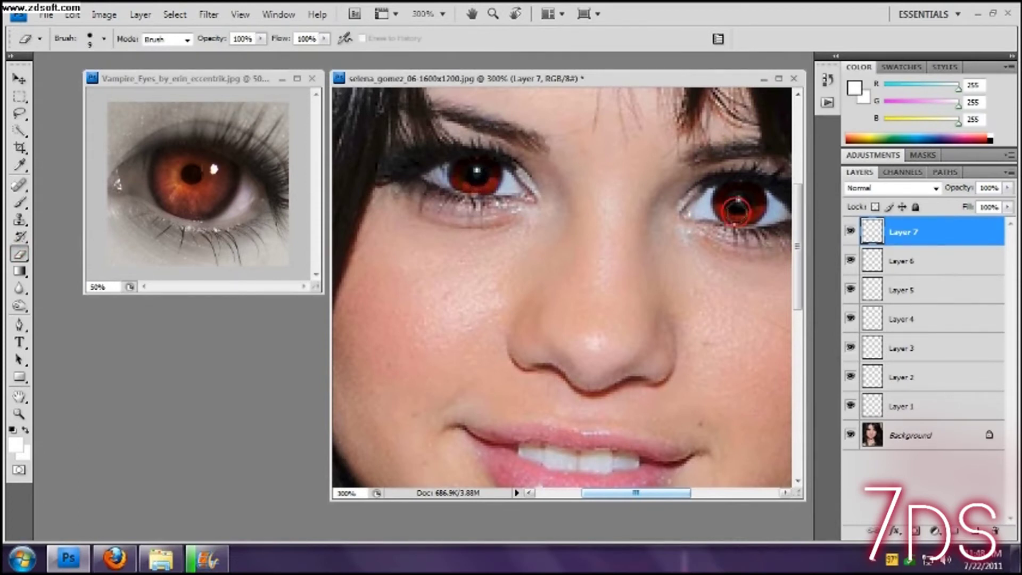
pyautogui.click(444, 13)
pyautogui.click(442, 65)
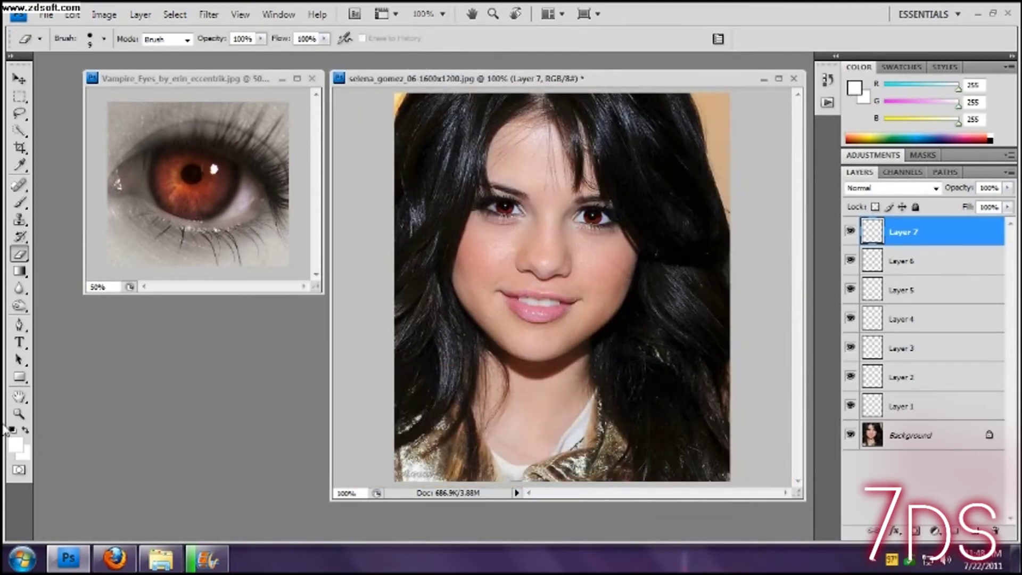
pyautogui.click(19, 414)
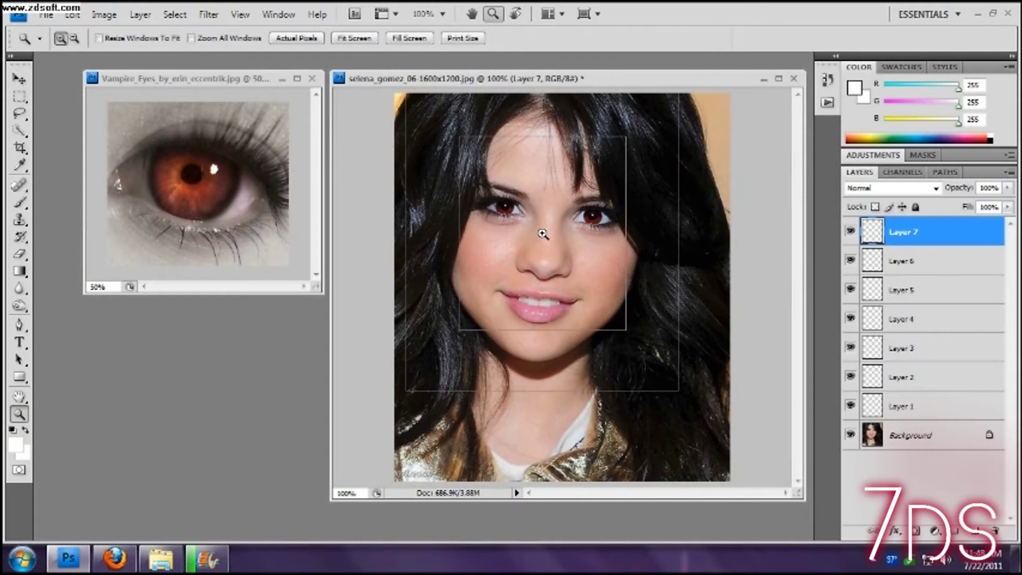
pyautogui.click(542, 234)
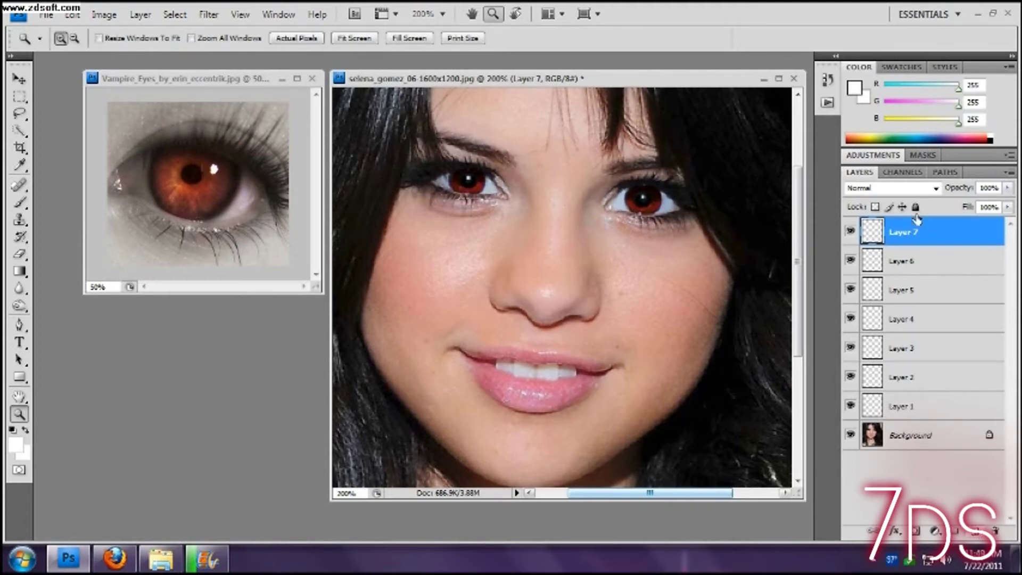
# Add Layer 8 and sample dark red R92 G1 B2 from the left iris as foreground
pyautogui.hotkey('ctrl', 'shift', 'alt', 'n')
pyautogui.click(855, 91)
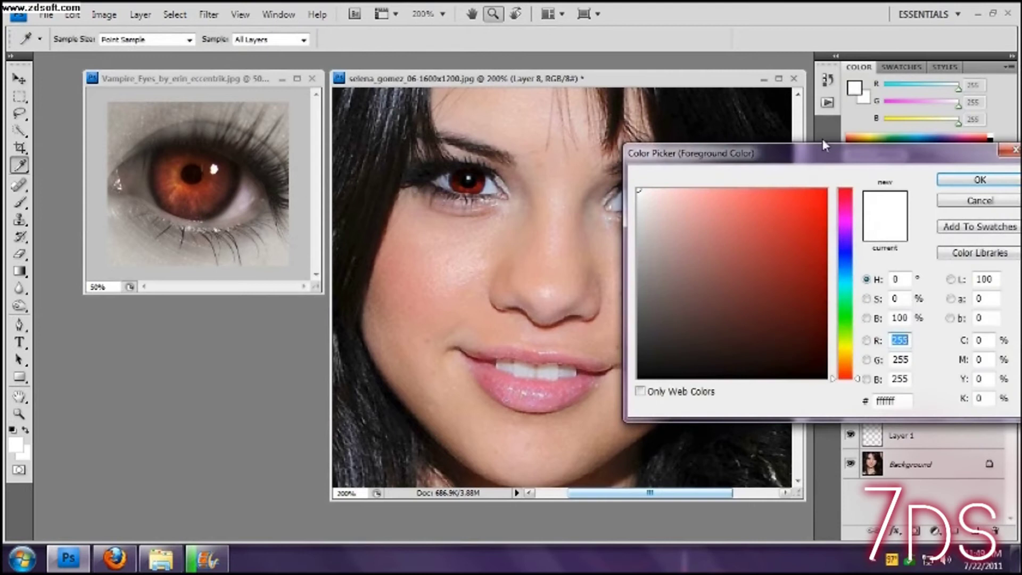
pyautogui.click(458, 180)
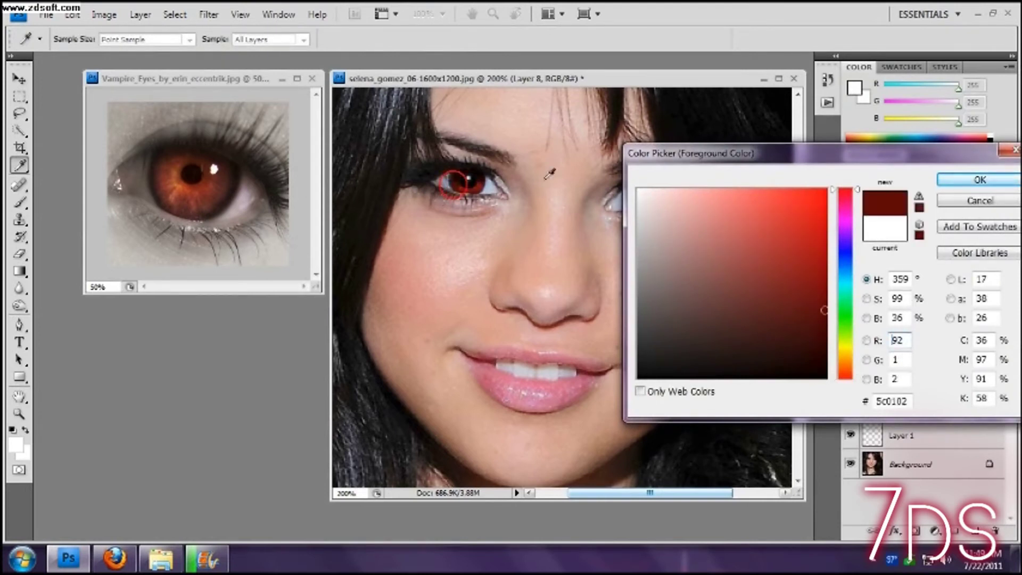
pyautogui.click(985, 180)
pyautogui.press('z')
# Switch to a 3 px brush and step back the last painted stroke
pyautogui.click(20, 203)
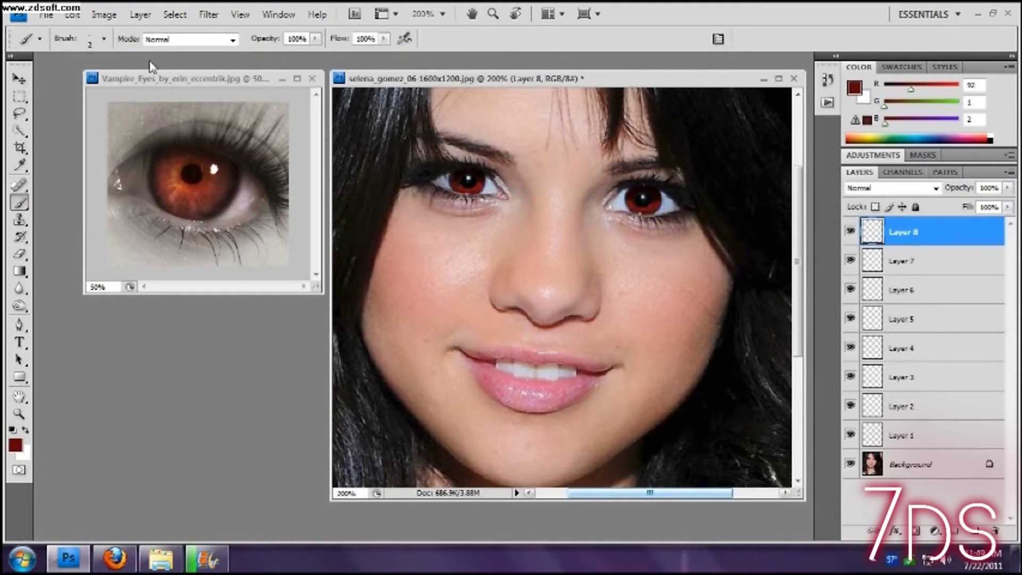
pyautogui.click(104, 40)
pyautogui.click(59, 164)
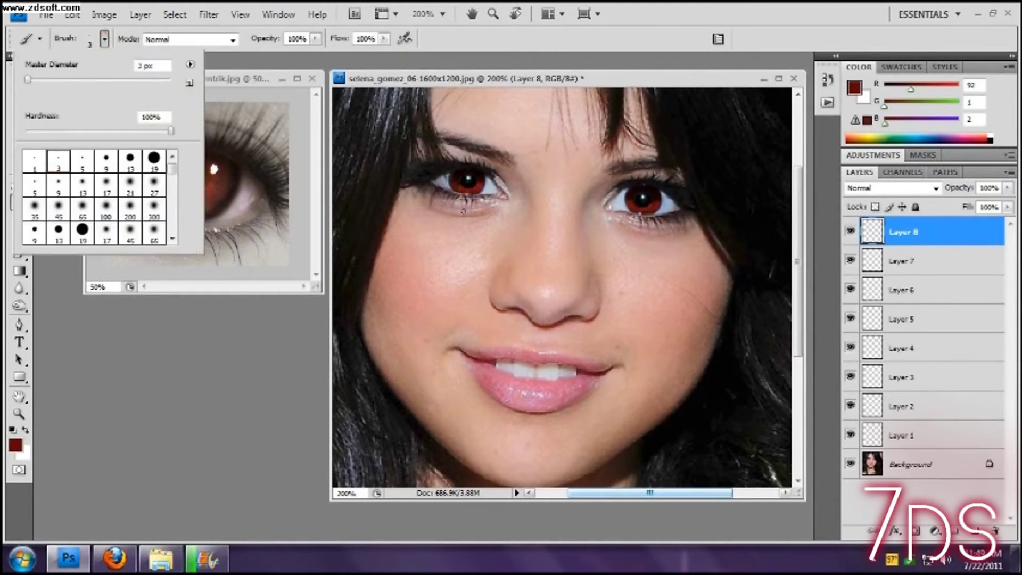
pyautogui.click(104, 39)
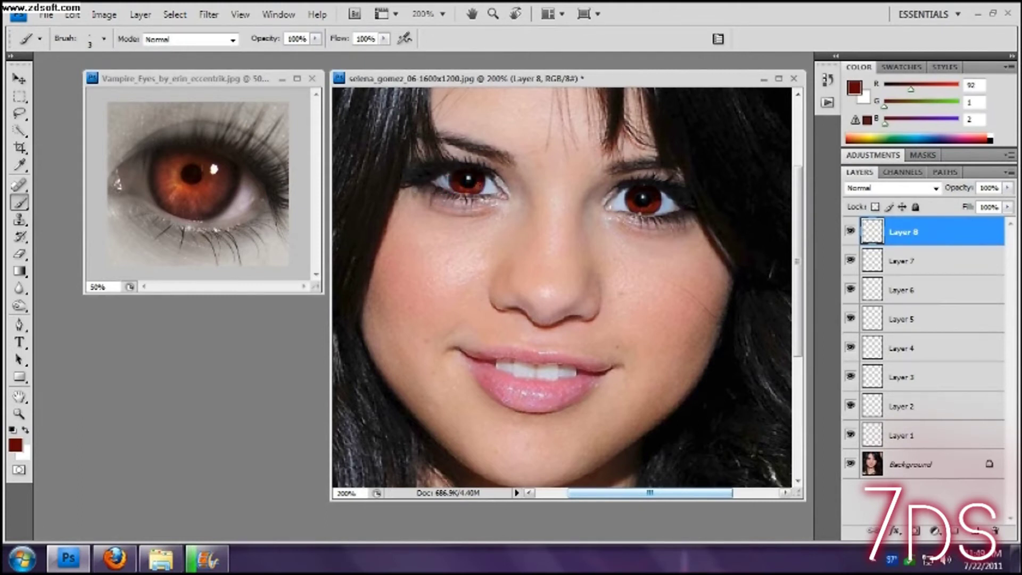
pyautogui.click(73, 15)
pyautogui.click(96, 60)
pyautogui.hotkey('ctrl', 'z')
# Erase the red spill below the right eye and add Layer 9
pyautogui.click(21, 254)
pyautogui.moveTo(644, 221); pyautogui.dragTo(653, 226)
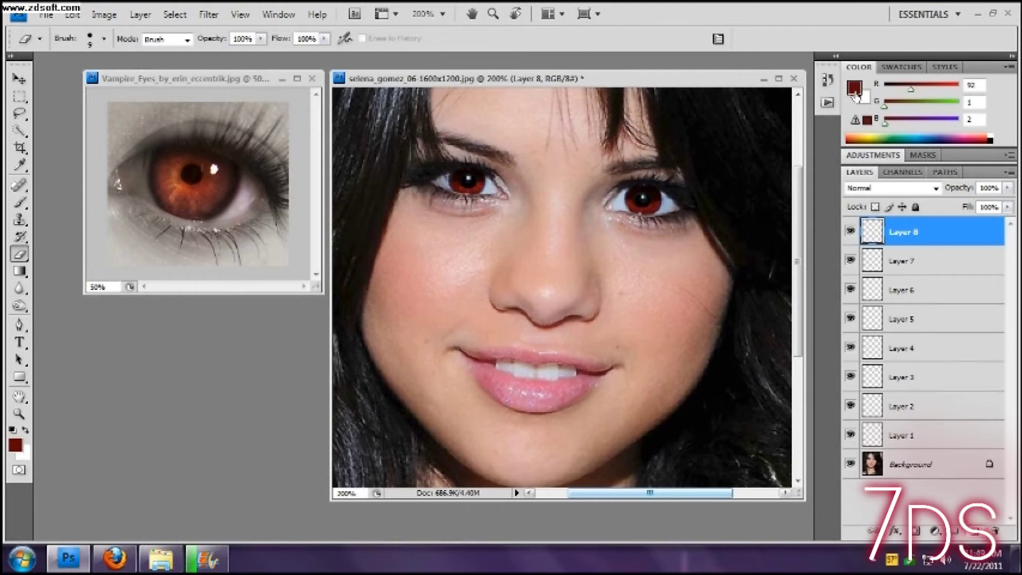
pyautogui.hotkey('ctrl', 'shift', 'alt', 'n')
# Sample an iris red, brush a test stroke on Layer 9, then step backward
pyautogui.click(855, 87)
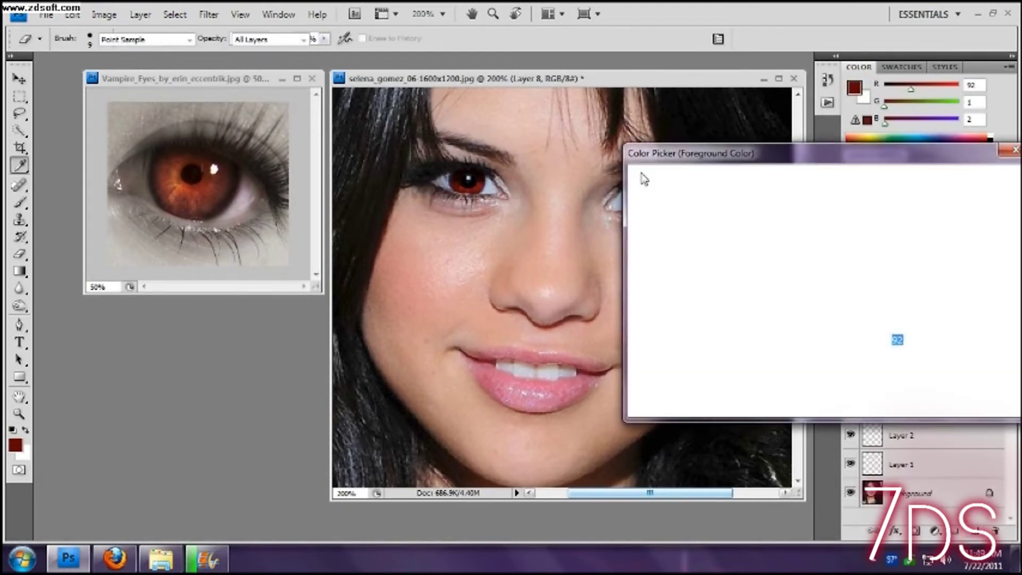
pyautogui.click(482, 180)
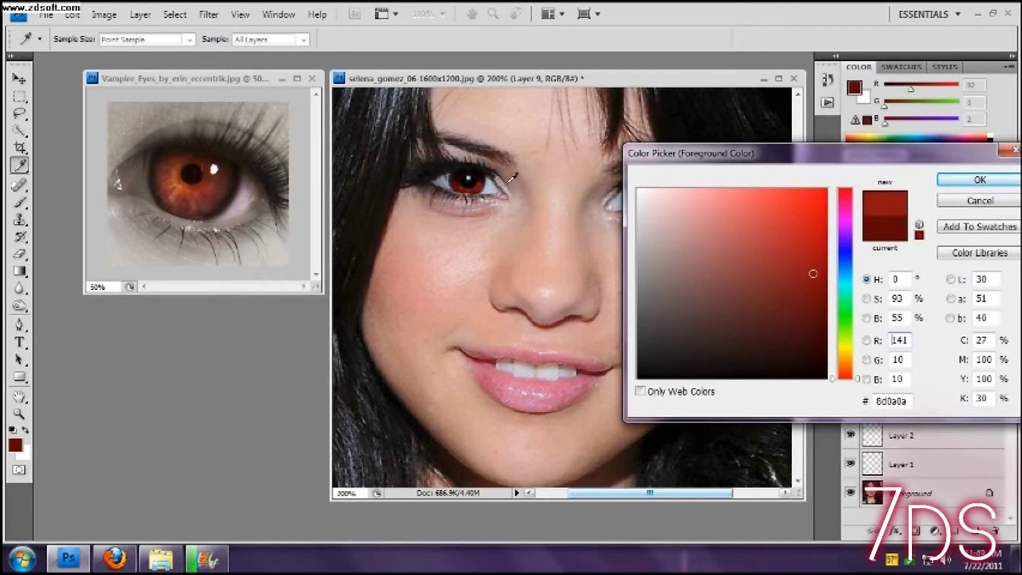
pyautogui.click(980, 180)
pyautogui.press('e')
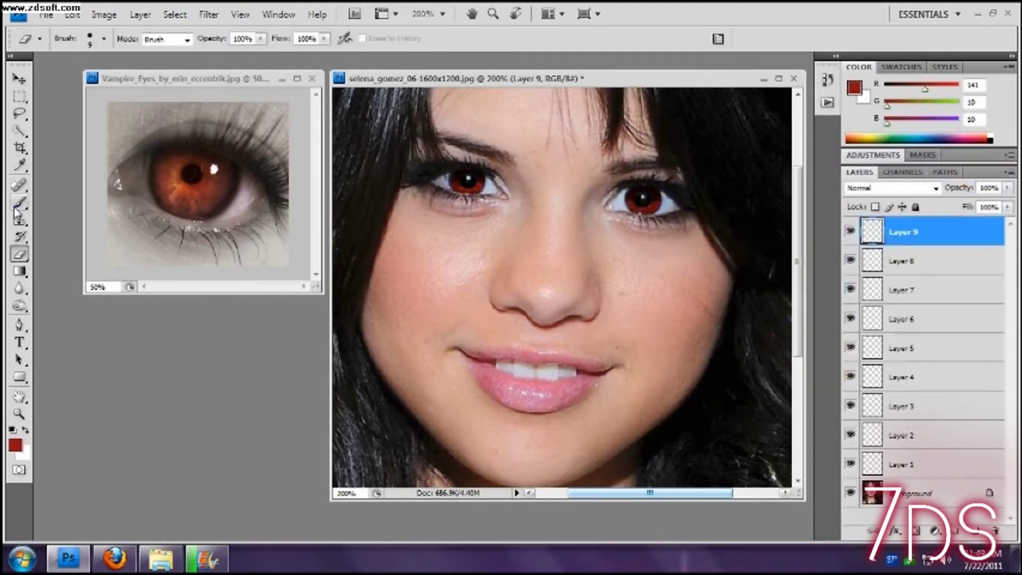
pyautogui.click(20, 203)
pyautogui.click(478, 185)
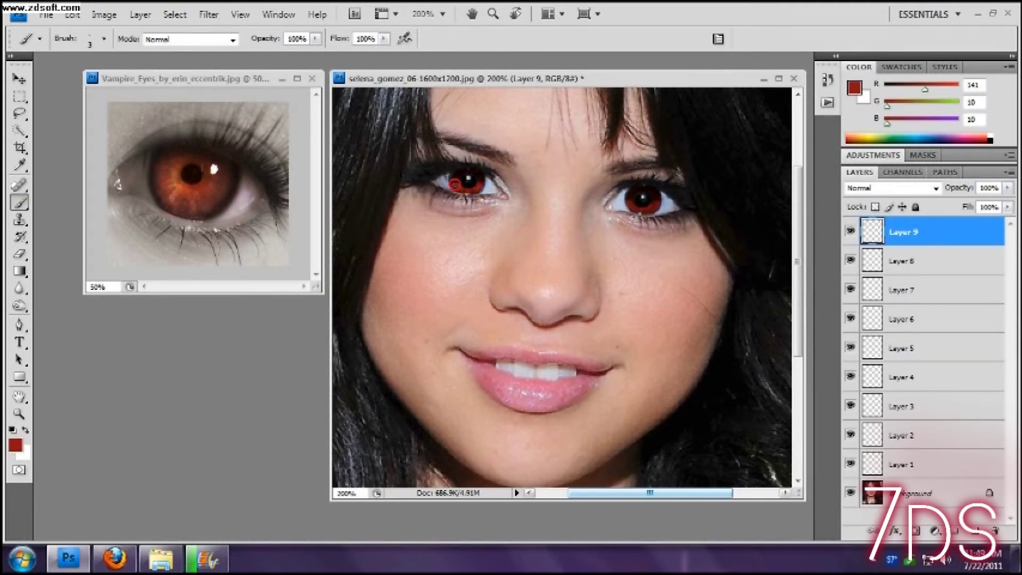
pyautogui.click(72, 14)
pyautogui.click(103, 60)
# Resample darker red R91 G3 B2 and paint it over the left iris
pyautogui.click(854, 93)
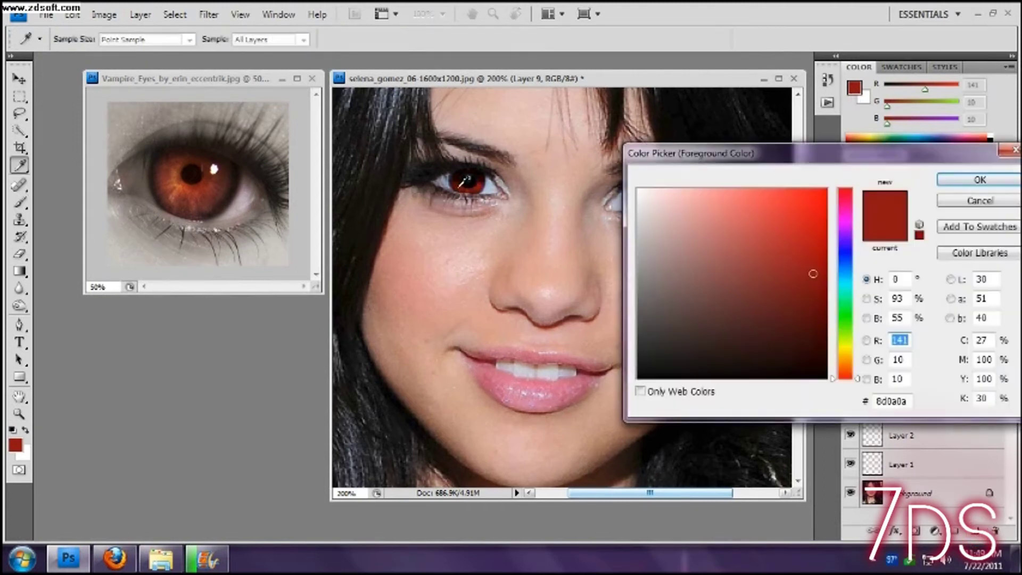
pyautogui.click(463, 181)
pyautogui.click(980, 179)
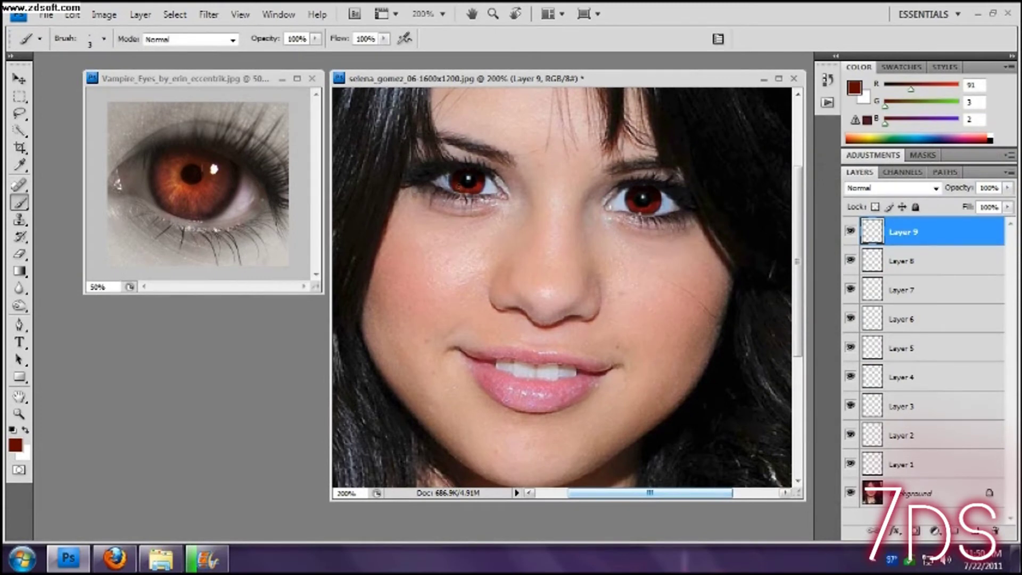
pyautogui.moveTo(457, 181); pyautogui.dragTo(468, 193)
# Return Layer 9 to Normal blending and flatten the image into the Background
pyautogui.click(873, 189)
pyautogui.press('Down')
pyautogui.press('Down')
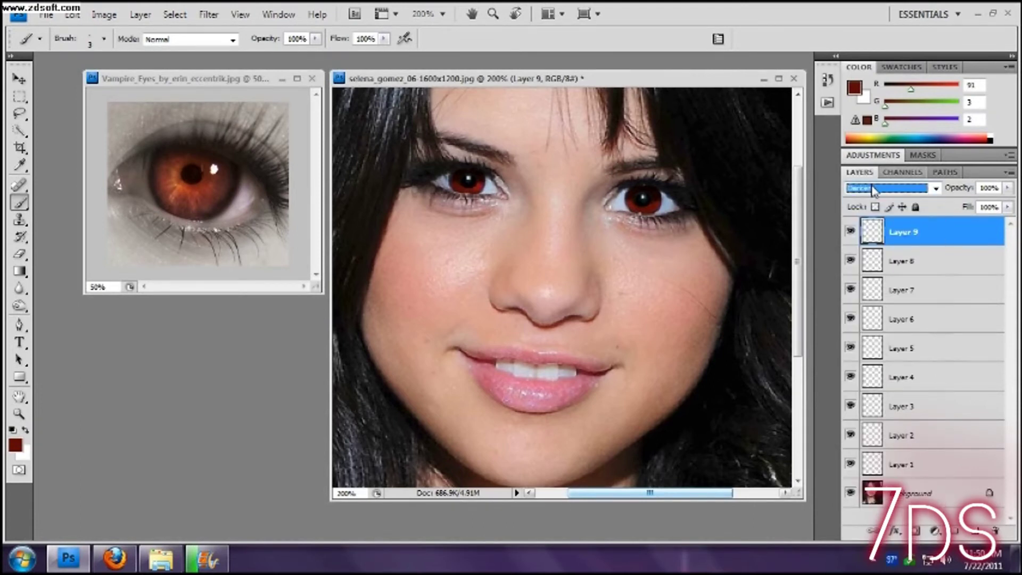
pyautogui.press('Up')
pyautogui.press('Up')
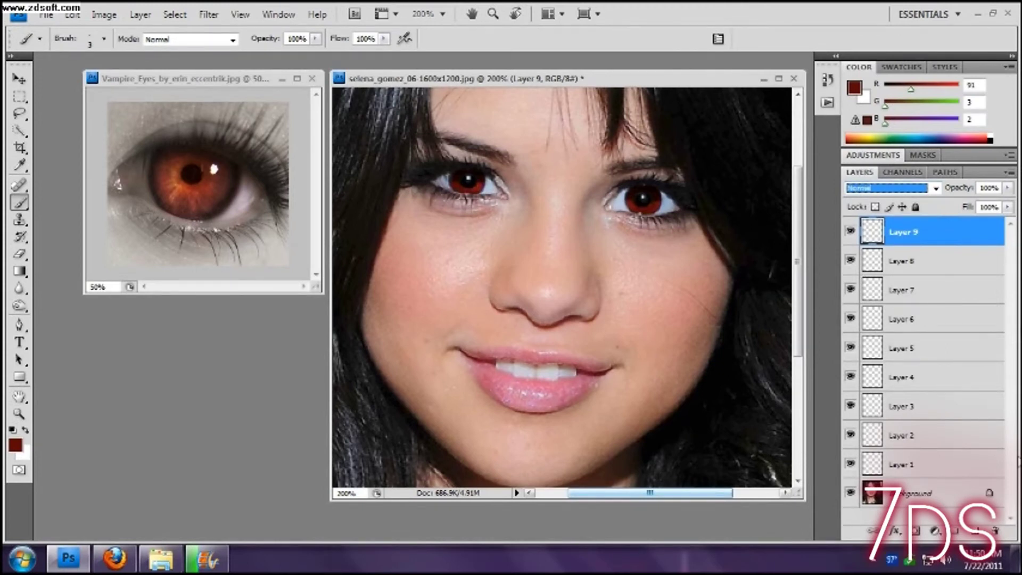
pyautogui.click(140, 14)
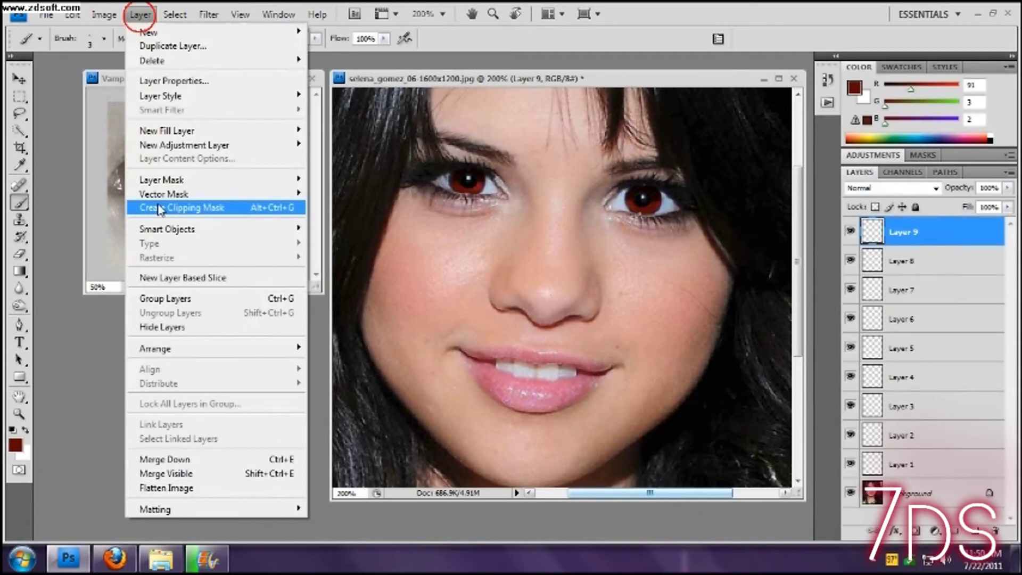
pyautogui.click(173, 485)
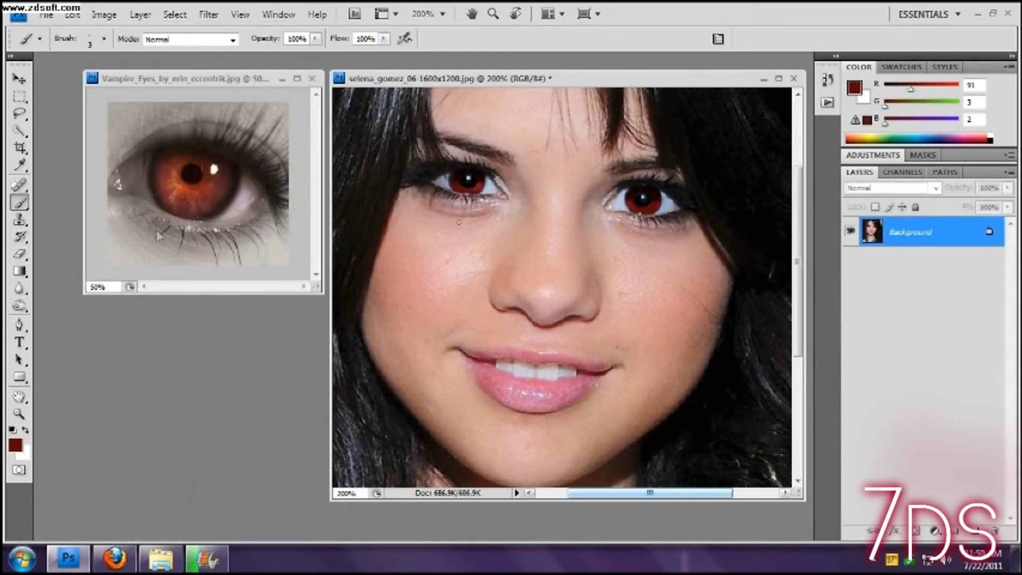
# Burn the upper left iris and the right iris slightly darker
pyautogui.click(20, 306)
pyautogui.click(20, 307)
pyautogui.click(80, 318)
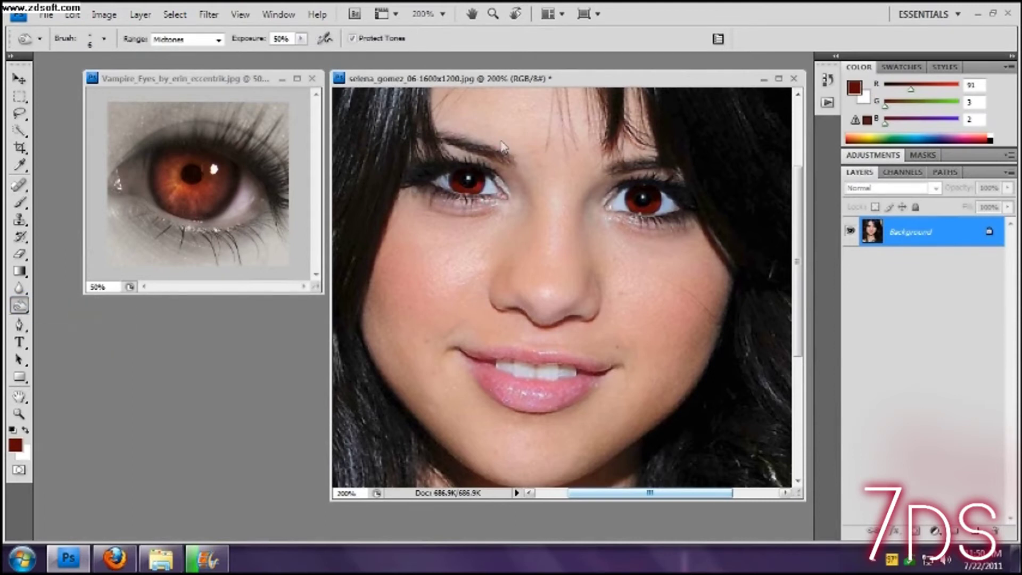
pyautogui.moveTo(455, 176); pyautogui.dragTo(479, 172)
pyautogui.moveTo(633, 198); pyautogui.dragTo(648, 186)
# Burn the left iris edge and right iris further, then add empty Layer 1
pyautogui.rightClick(16, 311)
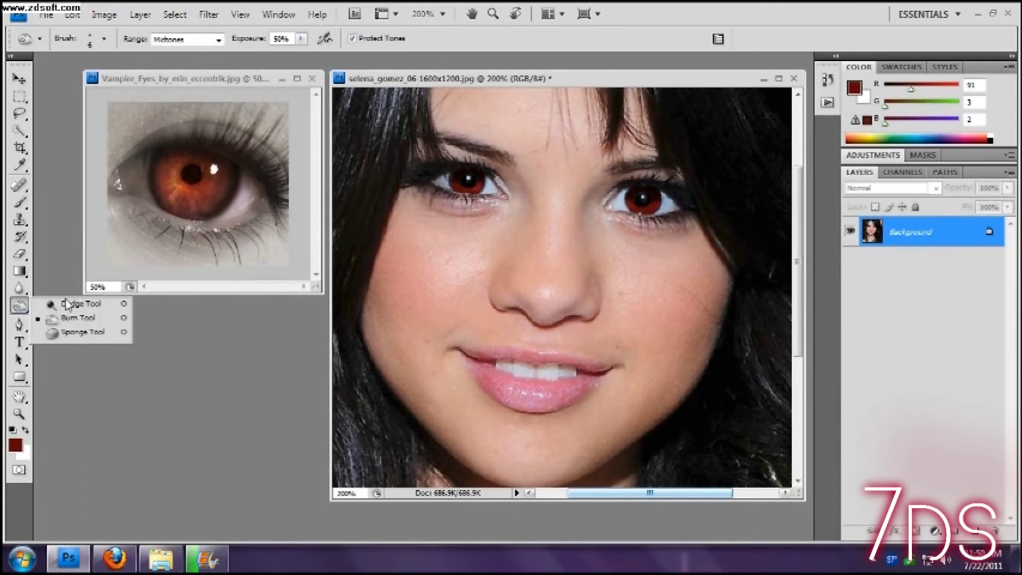
pyautogui.click(458, 185)
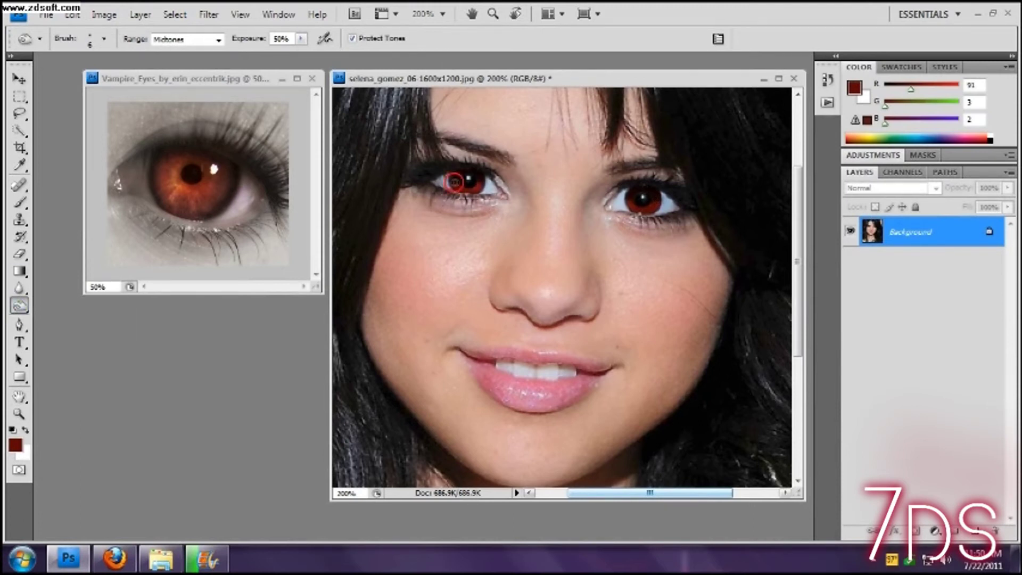
pyautogui.moveTo(483, 182); pyautogui.dragTo(458, 187)
pyautogui.rightClick(20, 305)
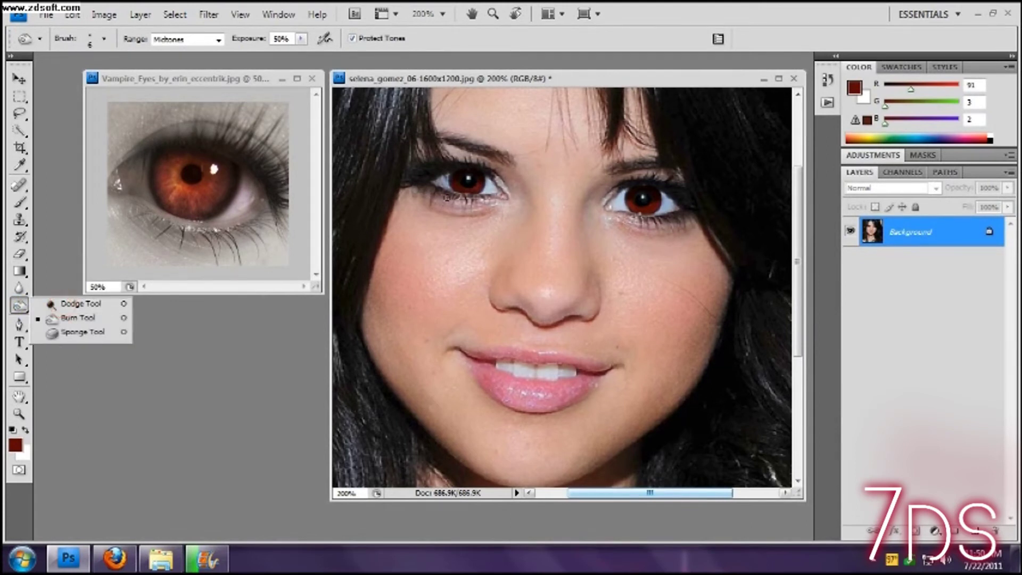
pyautogui.click(77, 318)
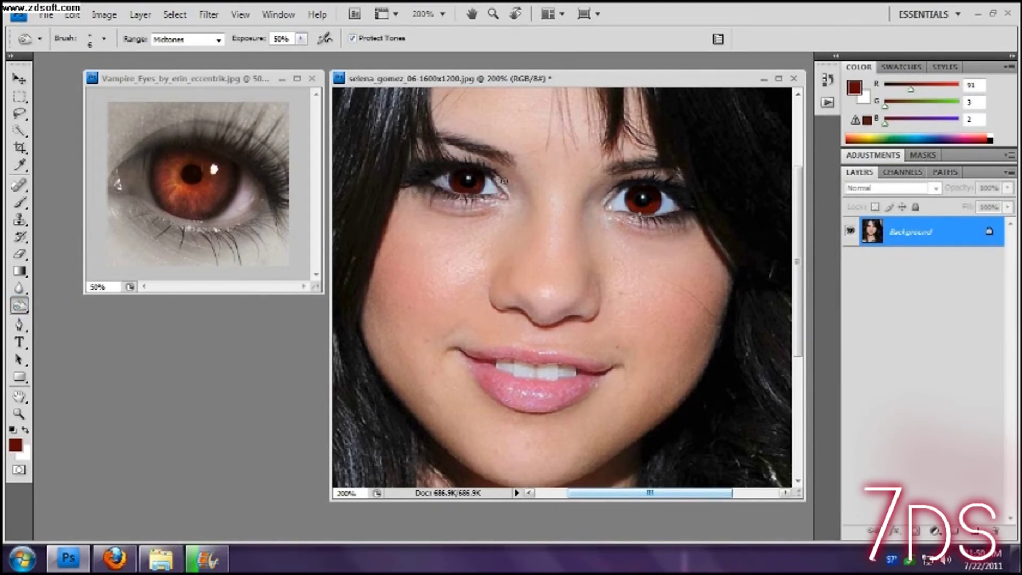
pyautogui.moveTo(631, 203); pyautogui.dragTo(656, 205)
pyautogui.click(979, 531)
# Paint both irises solid bright red on Layer 1
pyautogui.click(855, 88)
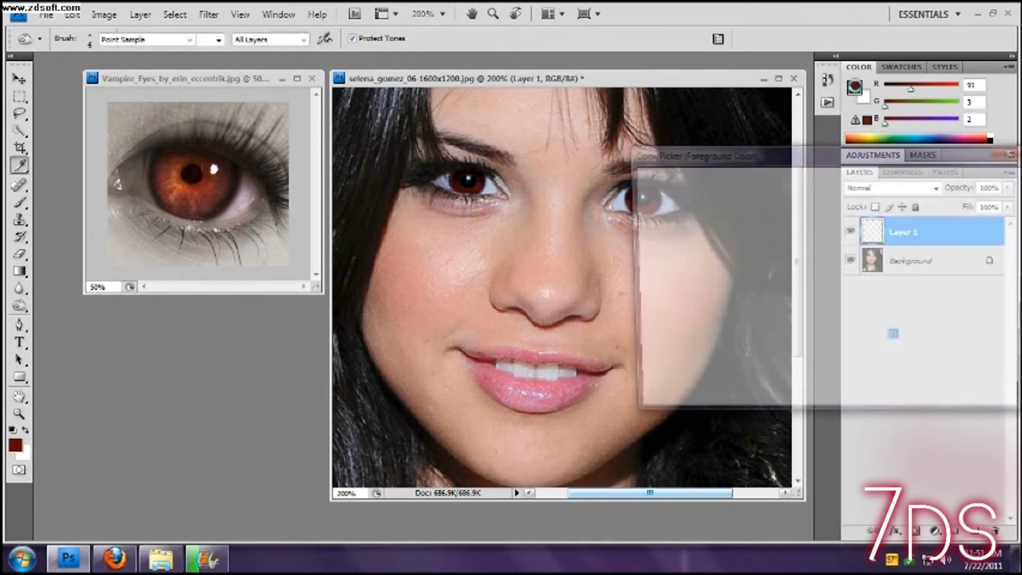
pyautogui.click(811, 259)
pyautogui.click(980, 180)
pyautogui.click(20, 202)
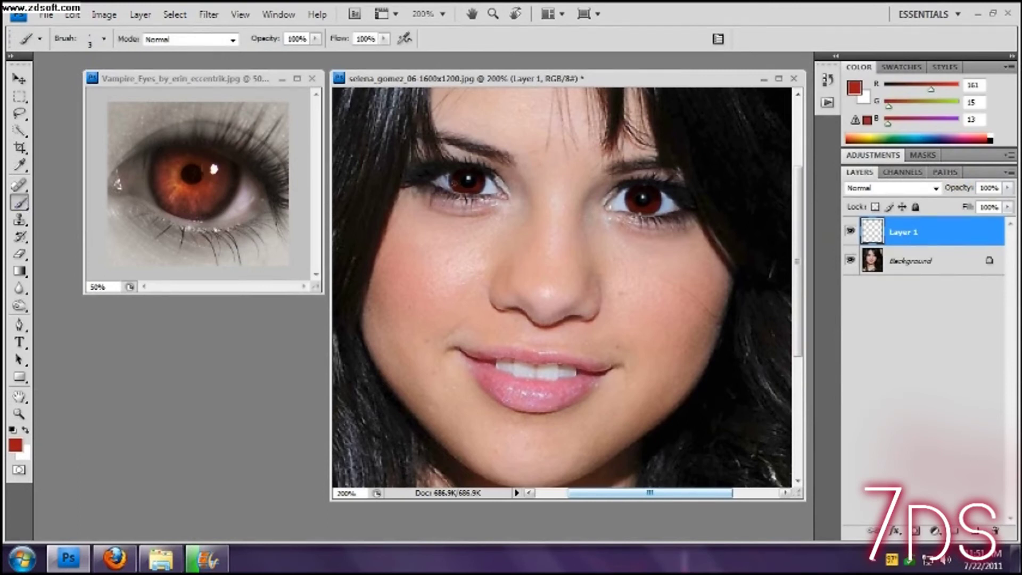
pyautogui.moveTo(453, 183); pyautogui.dragTo(478, 184)
pyautogui.moveTo(623, 205); pyautogui.dragTo(646, 202)
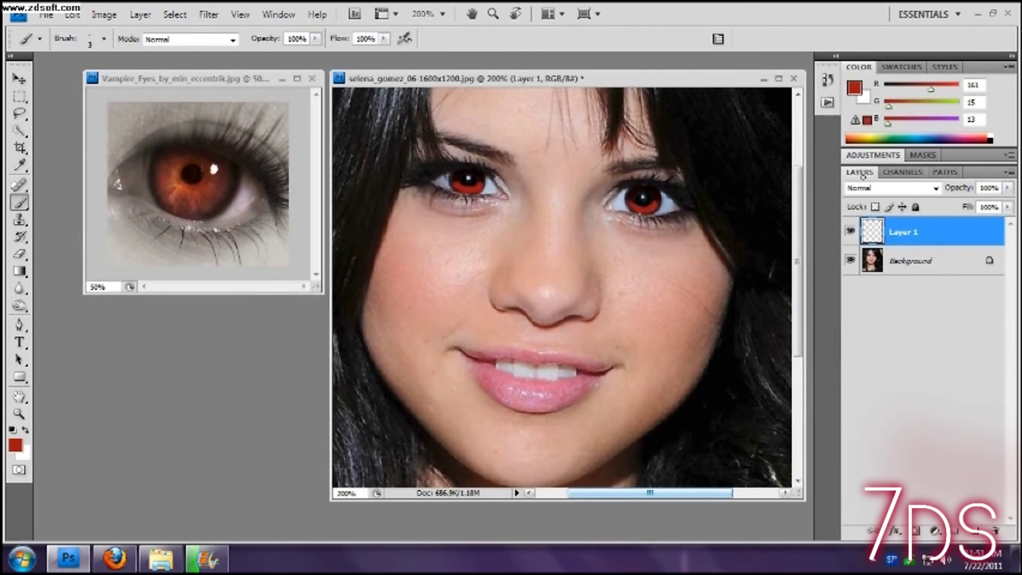
# Set Layer 1's blend mode to Linear Light
pyautogui.click(889, 189)
pyautogui.press('Down')
pyautogui.press('Down')
pyautogui.press('Down')
pyautogui.press('Down')
pyautogui.press('Down')
pyautogui.press('Down')
pyautogui.press('Down')
pyautogui.press('Down')
pyautogui.press('Down')
pyautogui.press('Down')
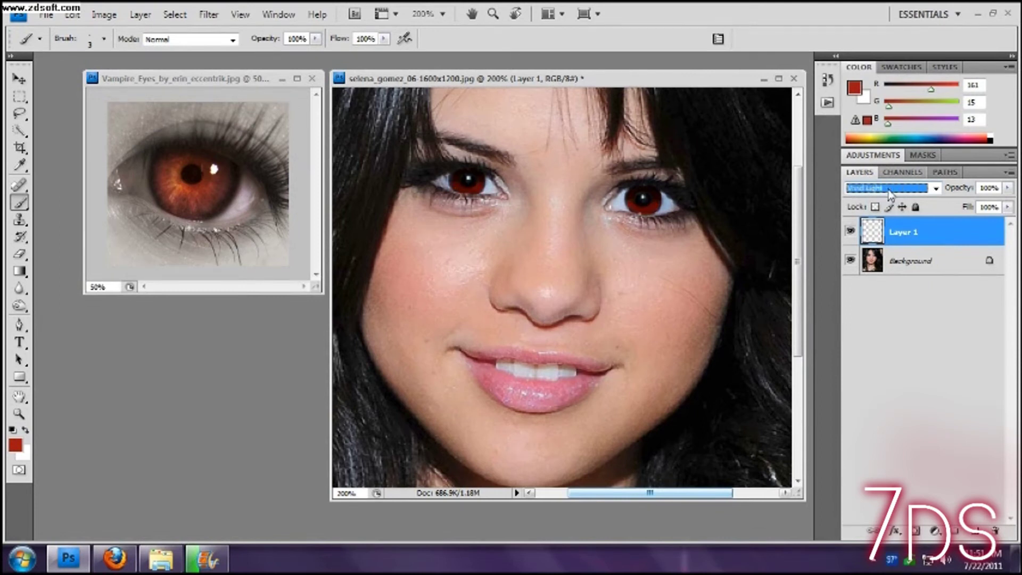
pyautogui.press('Down')
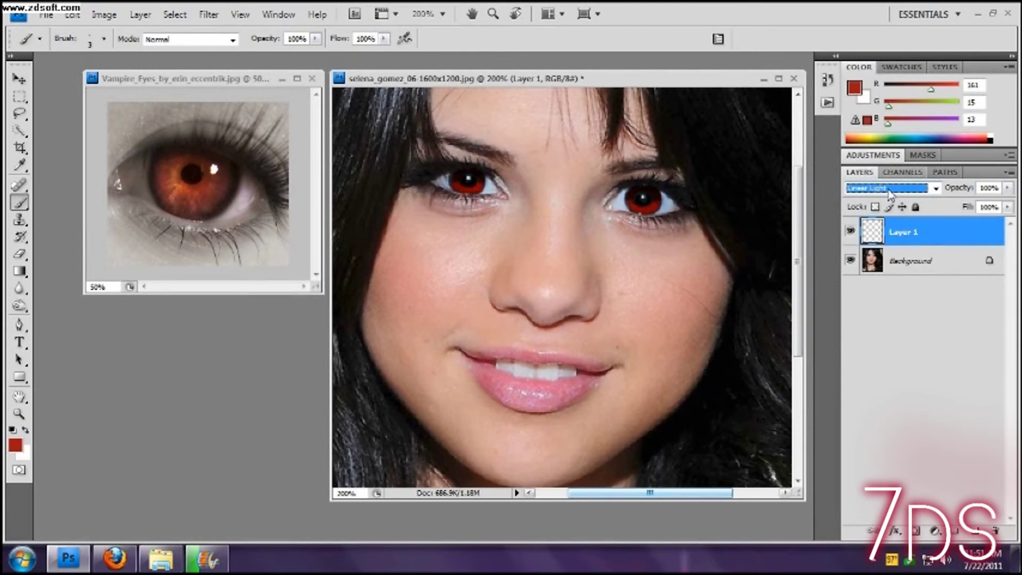
# Erase stray red around both iris edges with a soft 9 px eraser
pyautogui.click(19, 254)
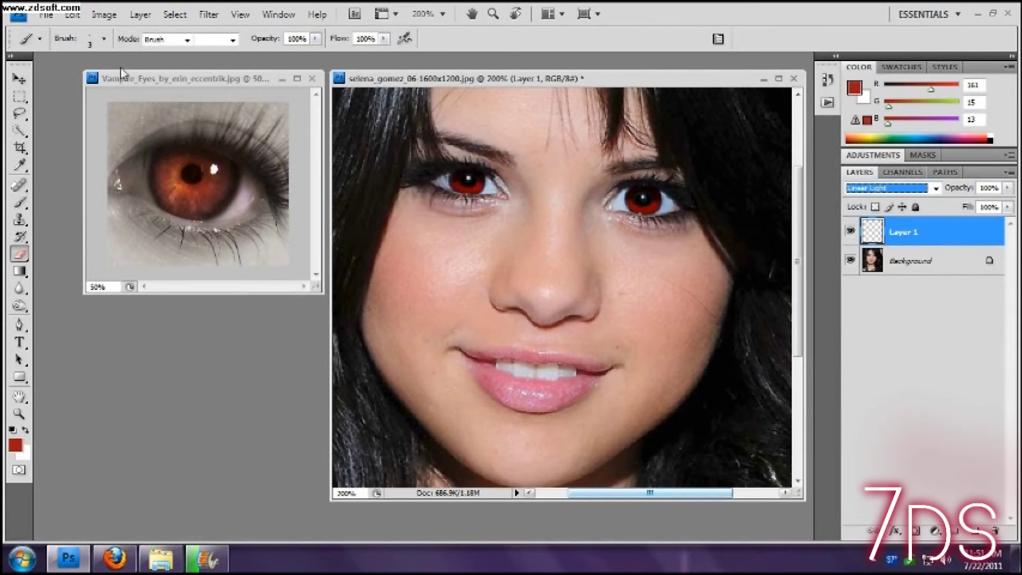
pyautogui.click(105, 40)
pyautogui.click(59, 185)
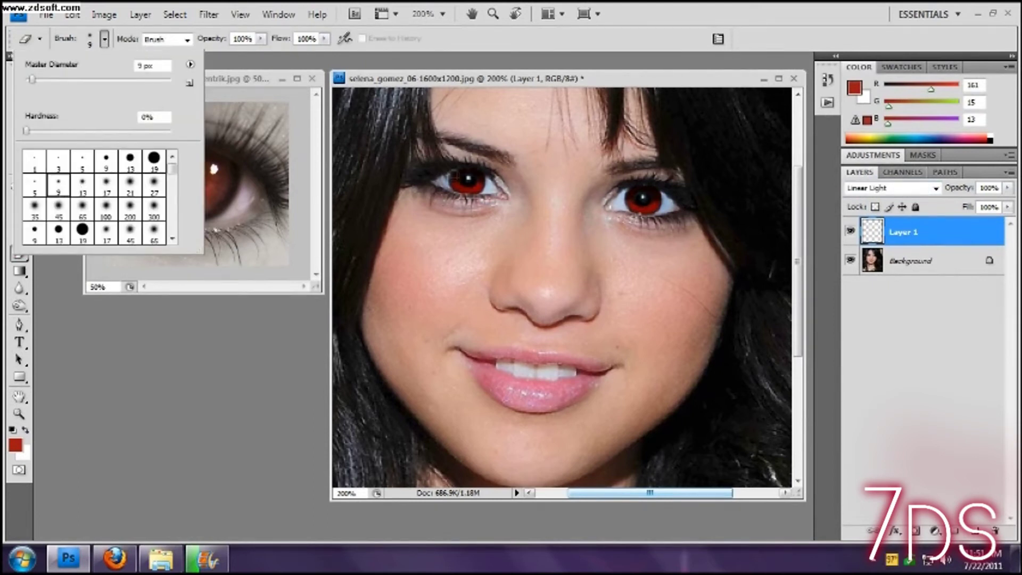
pyautogui.press('Return')
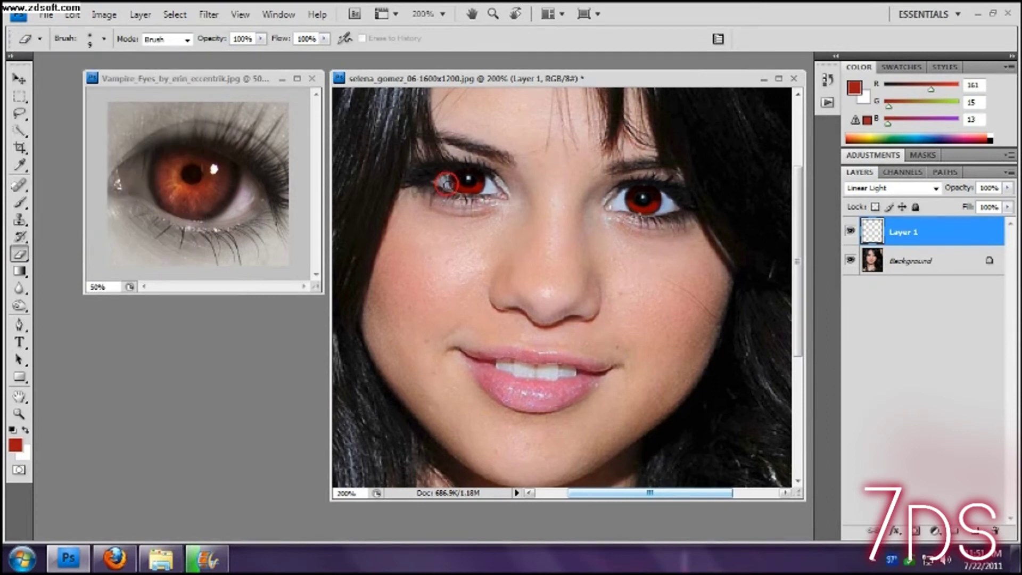
pyautogui.click(450, 186)
pyautogui.moveTo(474, 181)
pyautogui.mouseDown()
pyautogui.moveTo(485, 173)
pyautogui.moveTo(465, 198)
pyautogui.mouseUp()
pyautogui.moveTo(662, 198)
pyautogui.mouseDown()
pyautogui.moveTo(637, 216)
pyautogui.moveTo(624, 205)
pyautogui.moveTo(642, 198)
pyautogui.mouseUp()
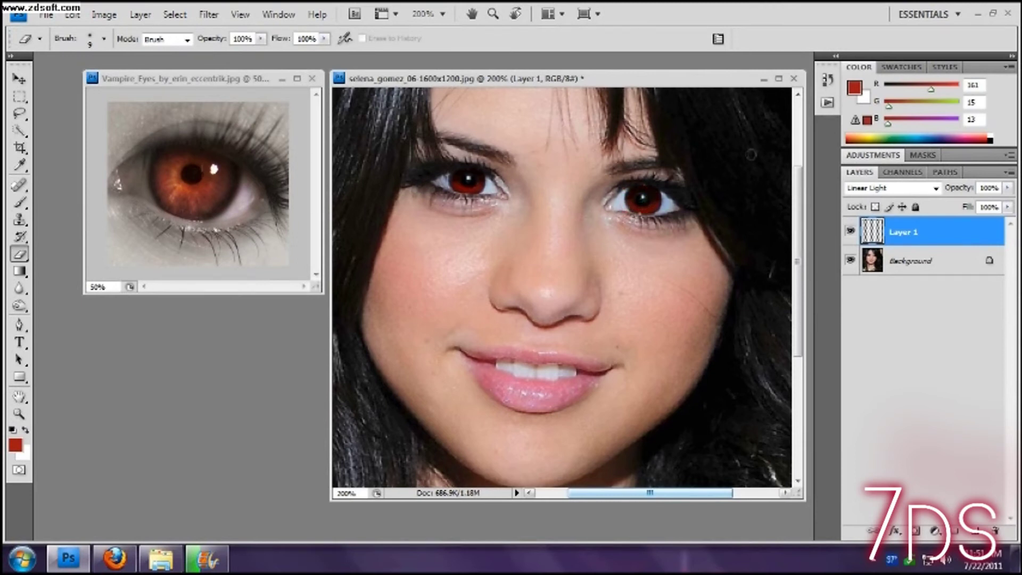
# Undo the last eraser stroke with Step Backward
pyautogui.click(73, 14)
pyautogui.click(101, 60)
pyautogui.click(134, 23)
# Flatten to one Background, dodge both irises and catchlights, and view at 100%
pyautogui.click(159, 487)
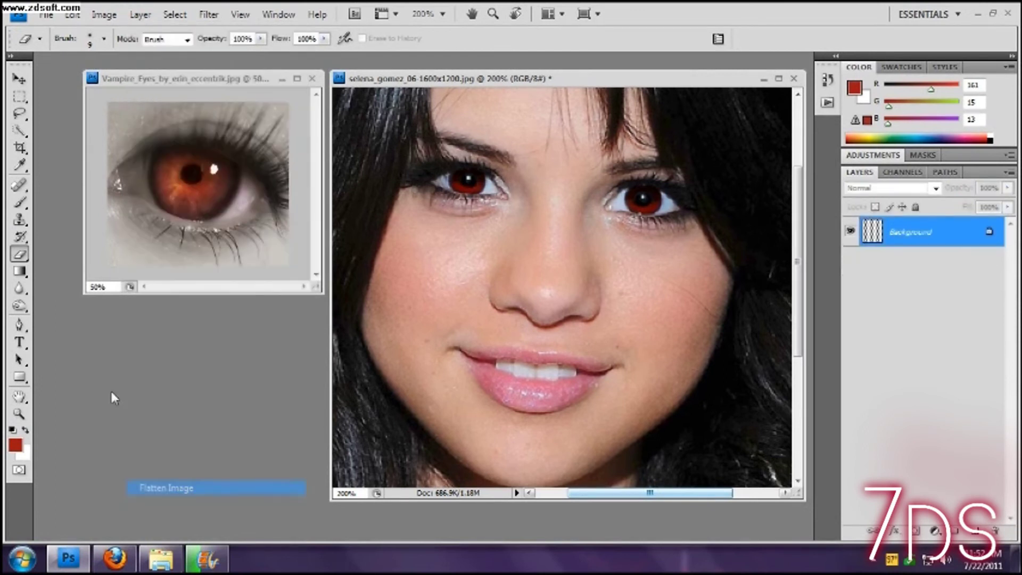
pyautogui.moveTo(22, 297); pyautogui.dragTo(64, 296)
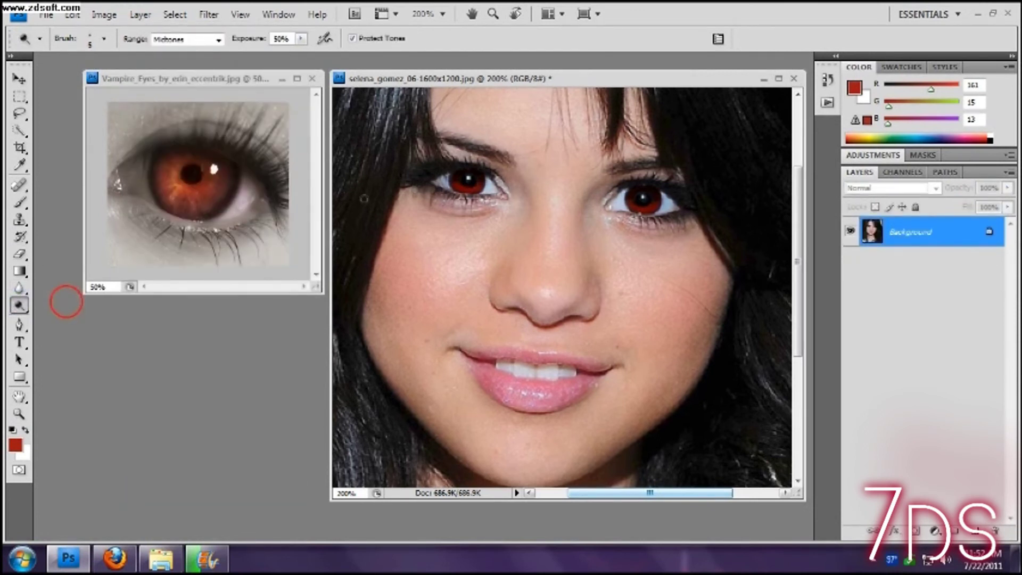
pyautogui.moveTo(467, 180)
pyautogui.mouseDown()
pyautogui.moveTo(476, 178)
pyautogui.moveTo(459, 173)
pyautogui.moveTo(473, 171)
pyautogui.moveTo(462, 173)
pyautogui.mouseUp()
pyautogui.moveTo(631, 198); pyautogui.dragTo(645, 192)
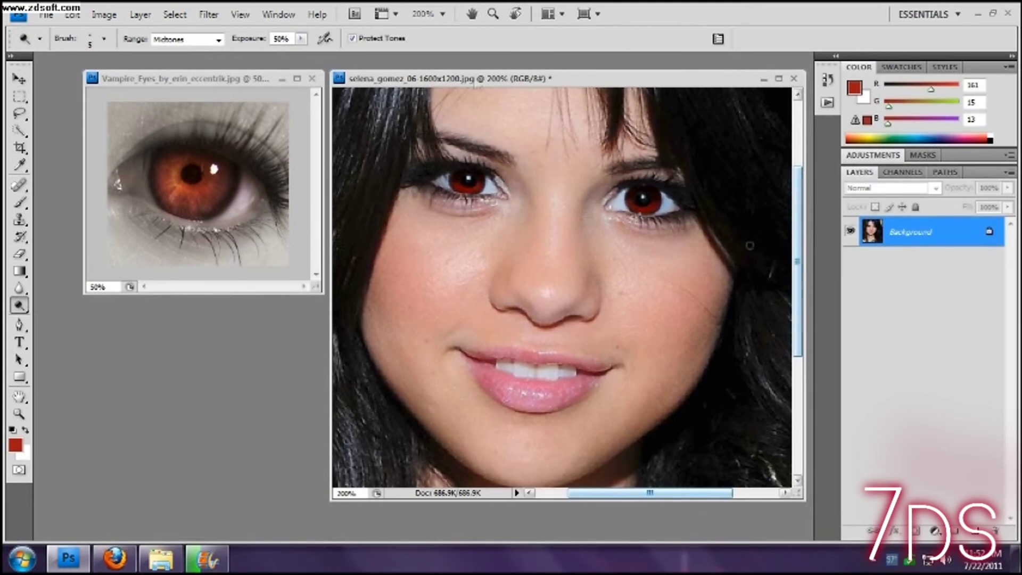
pyautogui.click(443, 14)
pyautogui.click(442, 65)
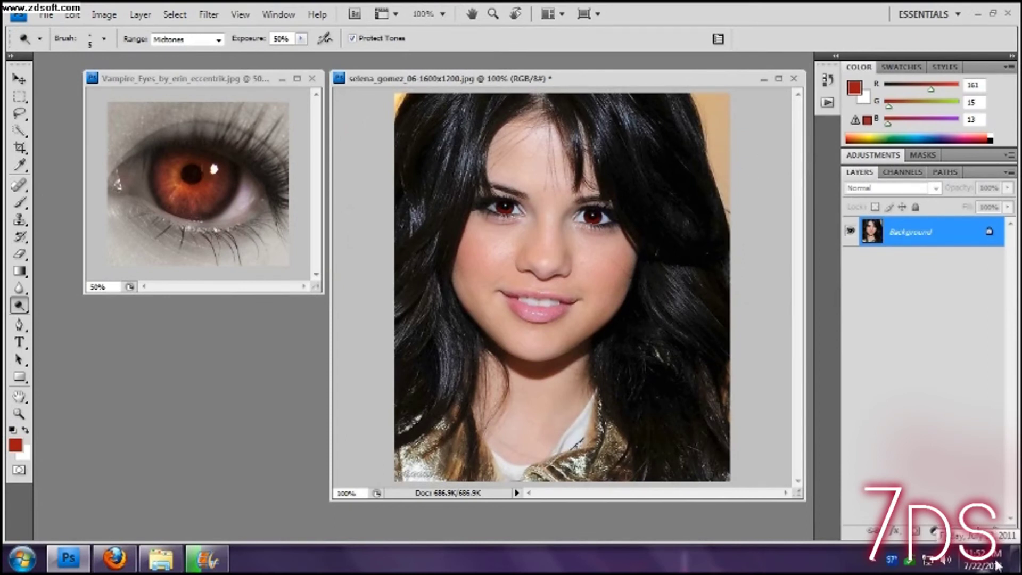
# Apply Brightness/Contrast with Contrast -11 to the portrait
pyautogui.click(142, 17)
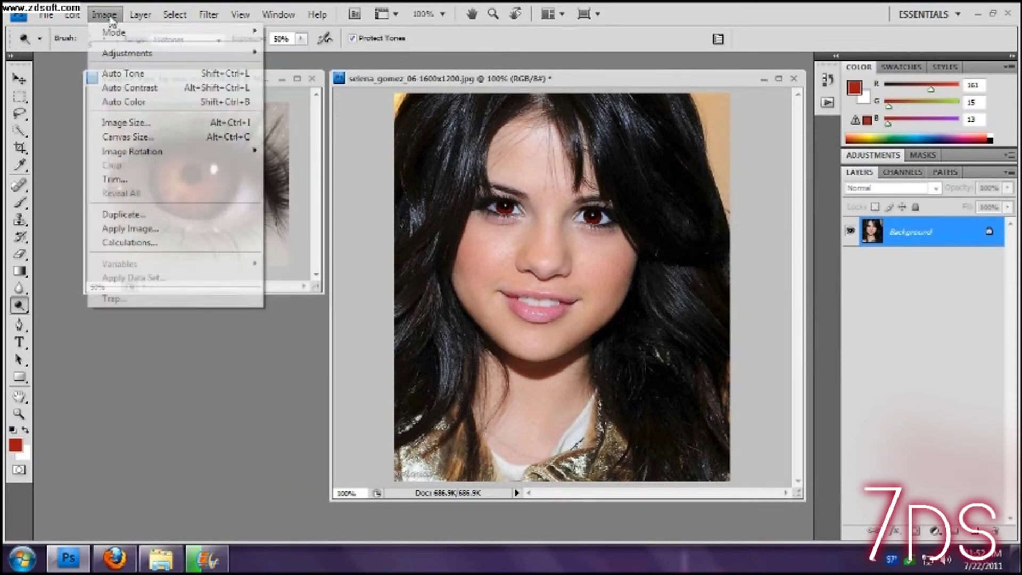
pyautogui.moveTo(126, 53)
pyautogui.click(296, 55)
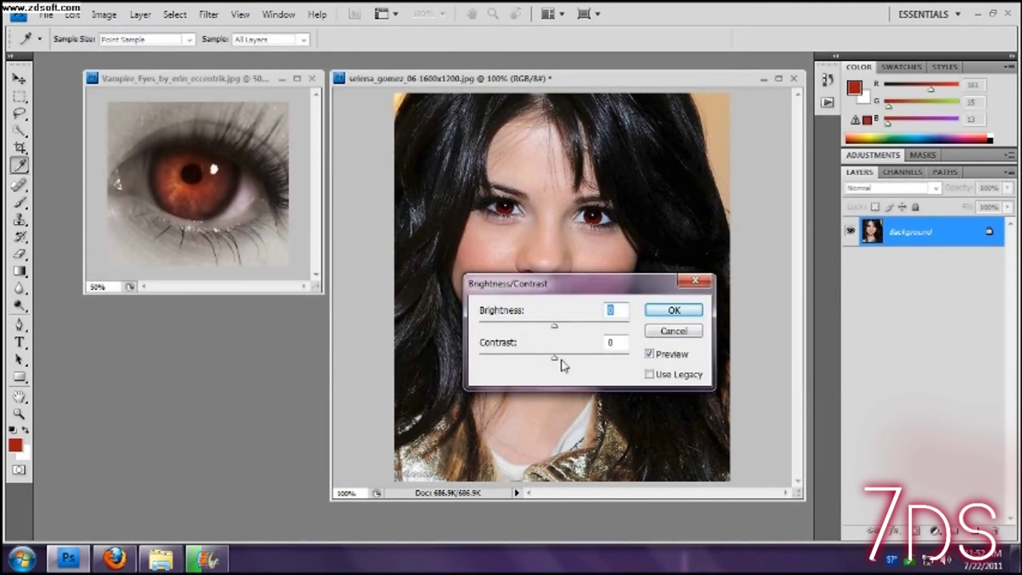
pyautogui.moveTo(553, 356); pyautogui.dragTo(522, 357)
pyautogui.moveTo(560, 289); pyautogui.dragTo(748, 301)
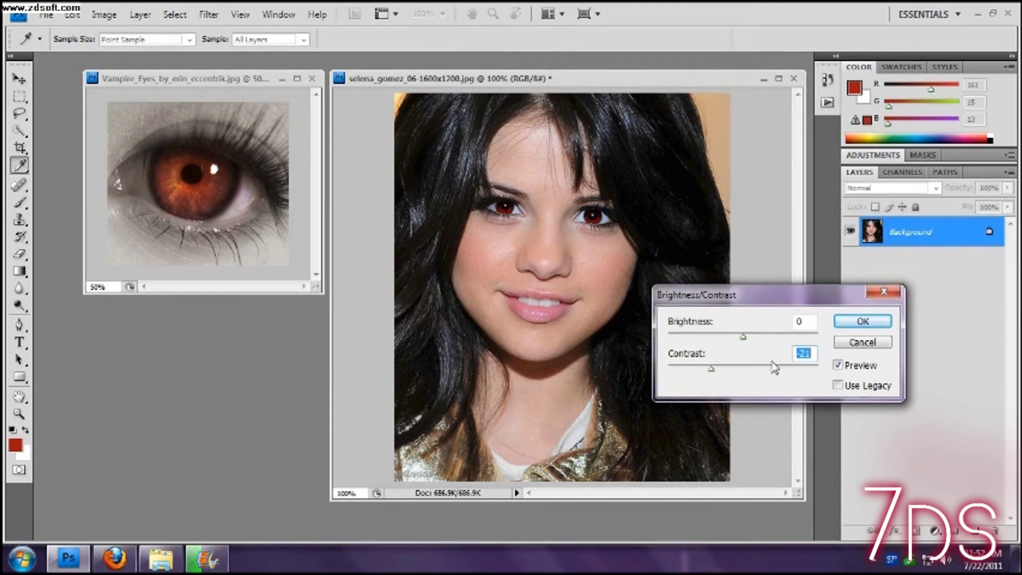
pyautogui.moveTo(712, 373); pyautogui.dragTo(728, 372)
pyautogui.click(874, 325)
pyautogui.press('o')
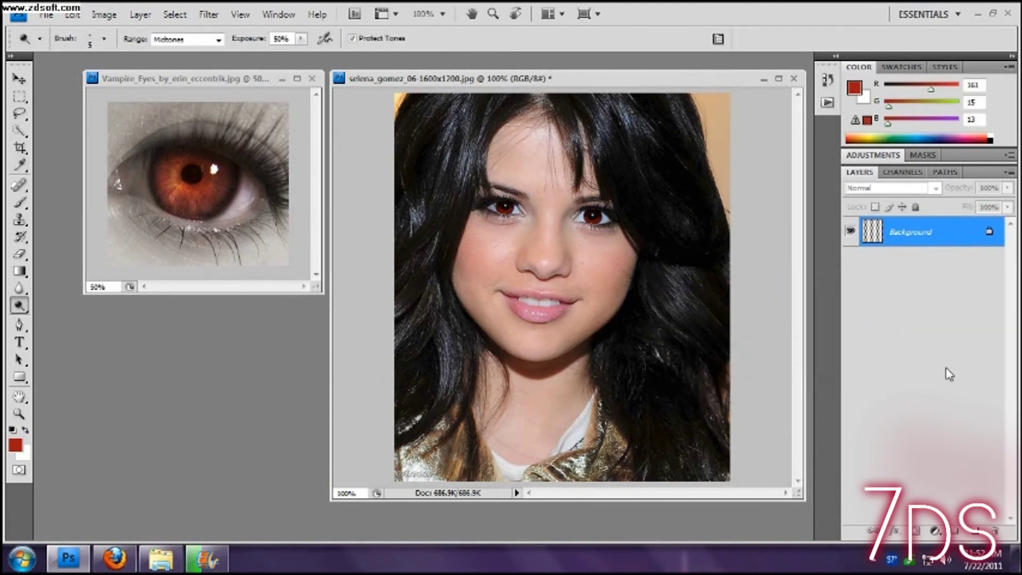
# Open the Actions panel and scroll down its list of actions
pyautogui.click(827, 102)
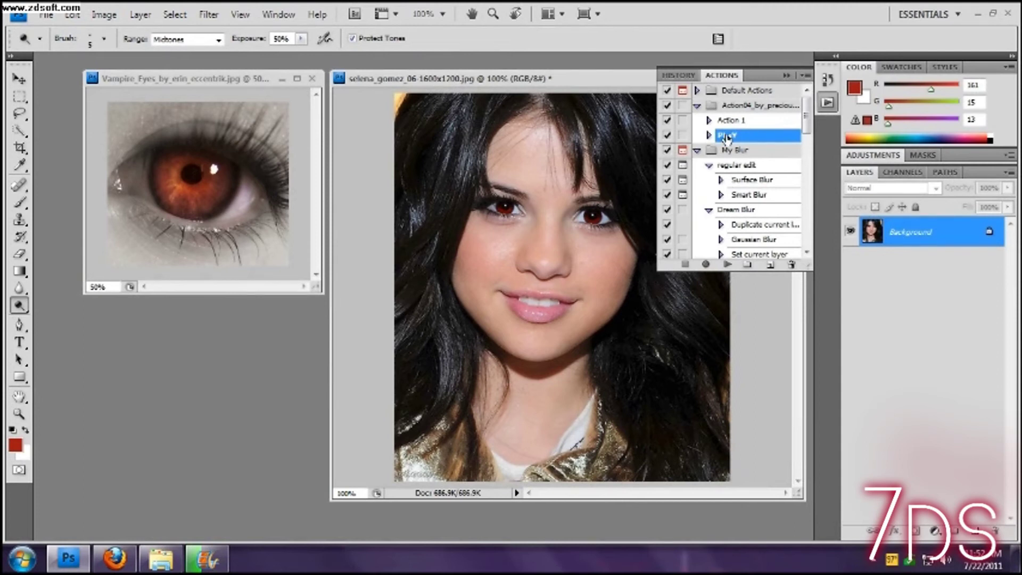
pyautogui.scroll(-2, 766, 226)
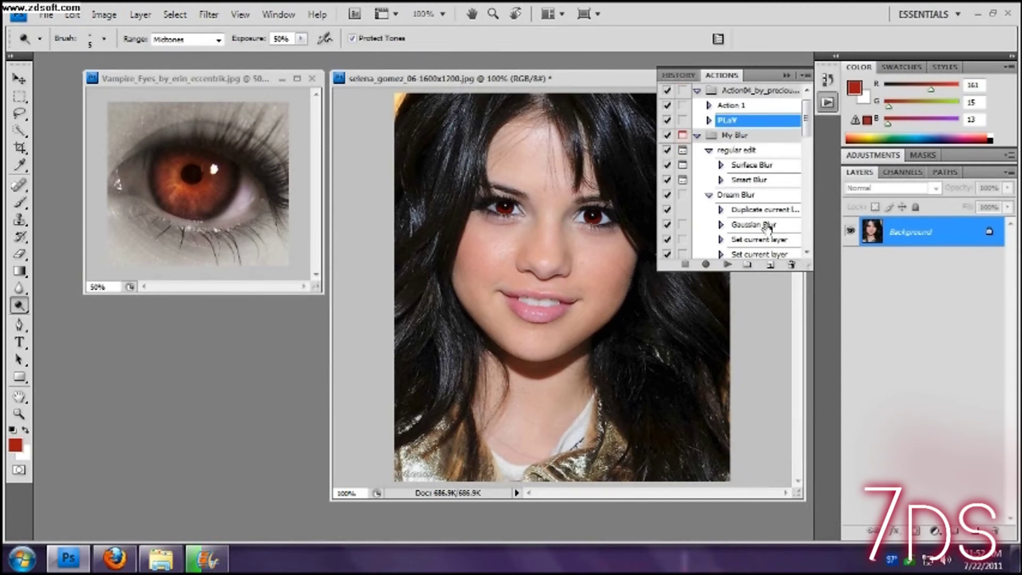
pyautogui.scroll(-2, 767, 228)
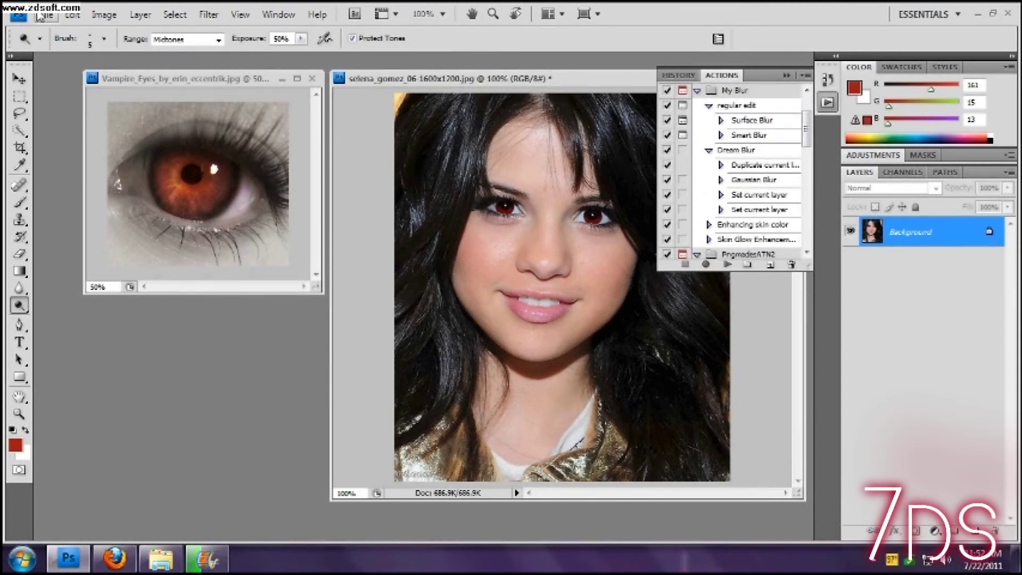
# Save a copy in PNG format as 01.png in the 7ds folder
pyautogui.click(45, 14)
pyautogui.click(68, 215)
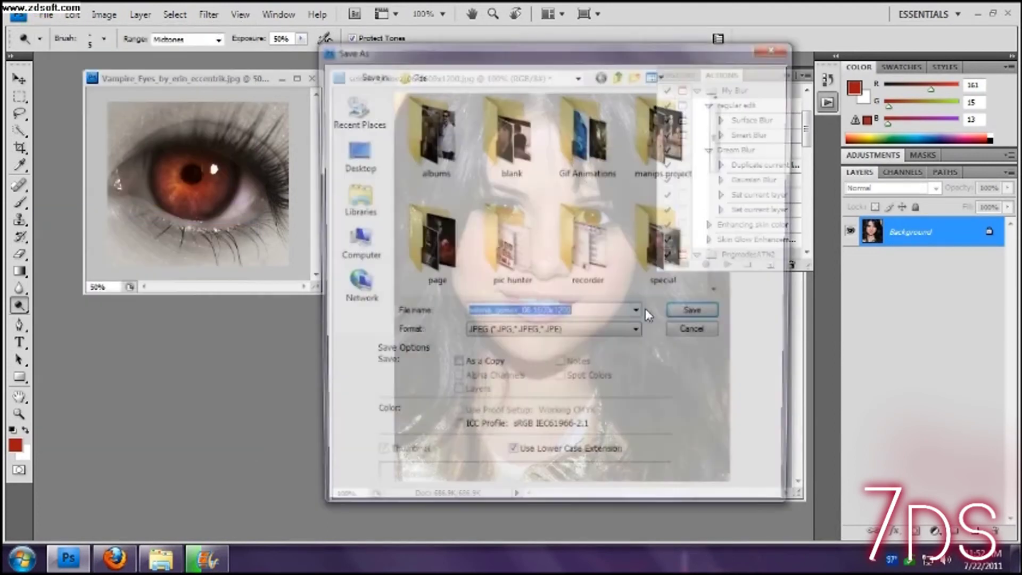
pyautogui.click(639, 334)
pyautogui.click(492, 493)
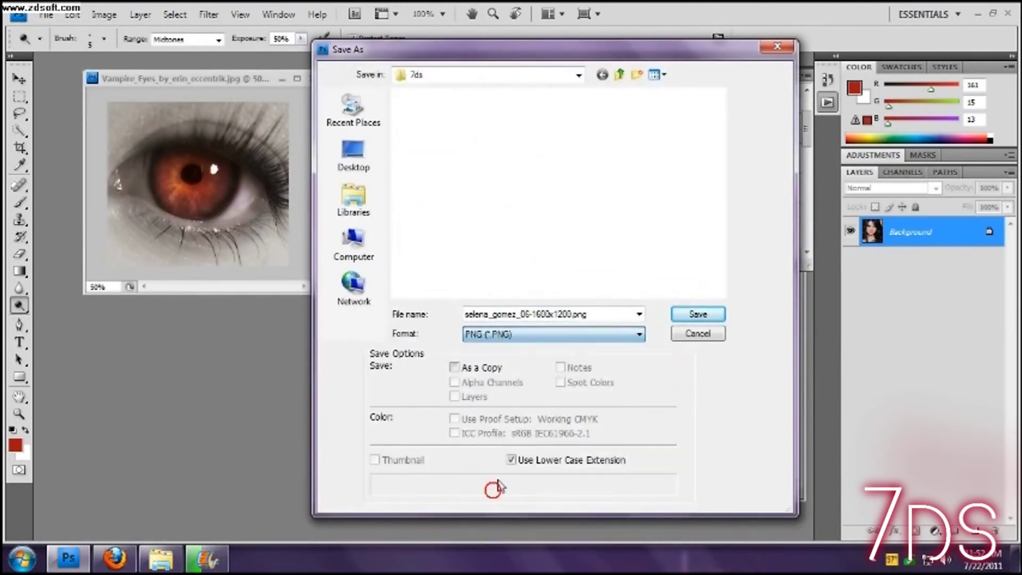
pyautogui.doubleClick(533, 318)
pyautogui.write('01')
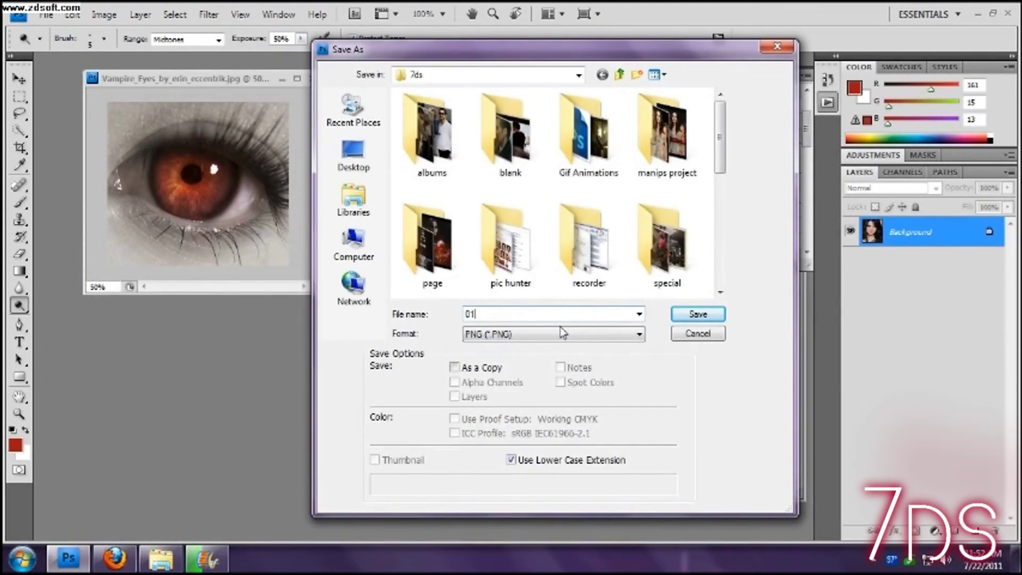
pyautogui.press('Return')
pyautogui.press('Return')
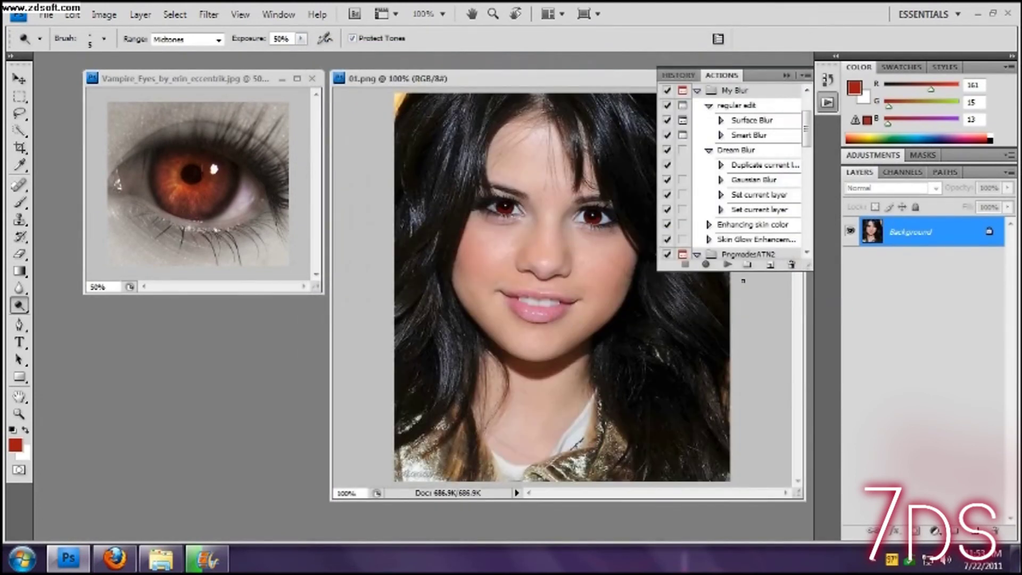
# Play the PLaY action on the portrait and collapse the Actions panel
pyautogui.click(727, 265)
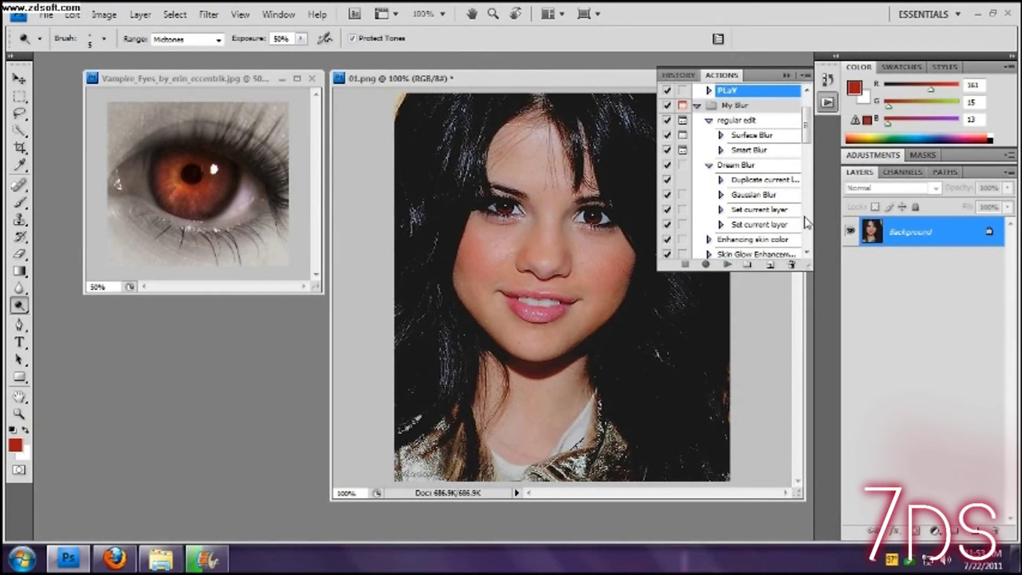
pyautogui.click(787, 75)
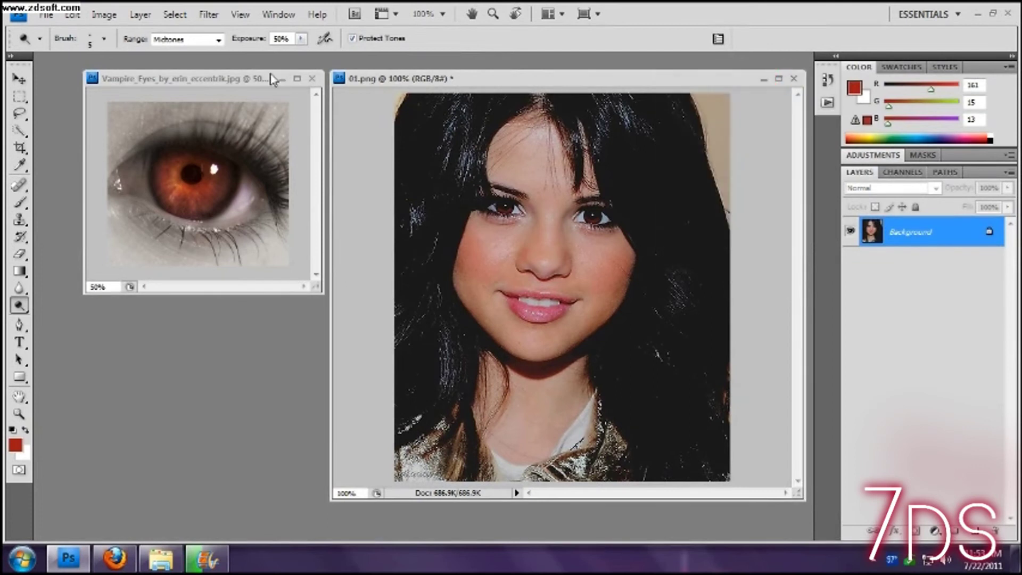
# Desaturate the reds to -18 with a Hue/Saturation adjustment
pyautogui.click(110, 16)
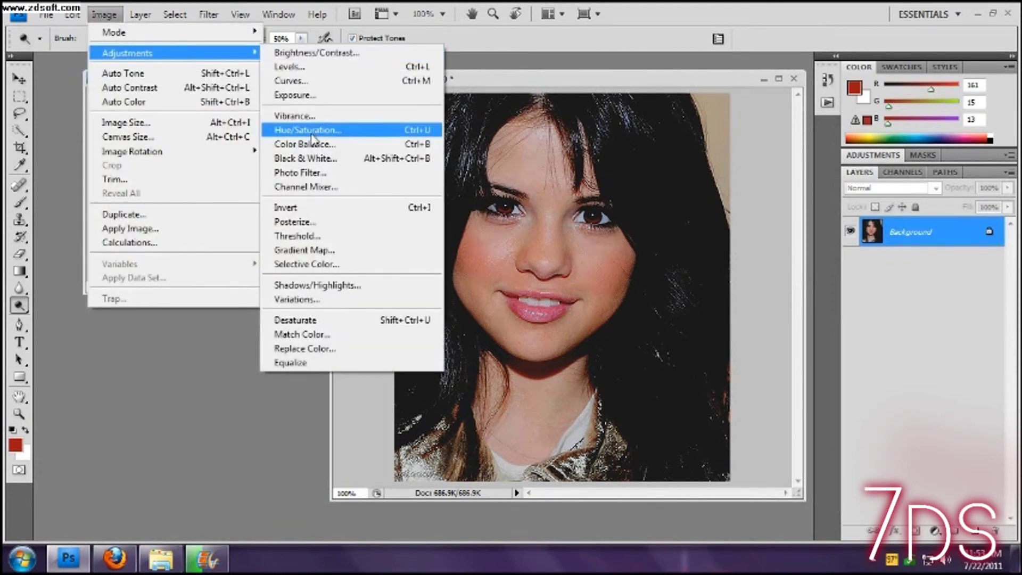
pyautogui.click(308, 130)
pyautogui.moveTo(588, 126); pyautogui.dragTo(825, 127)
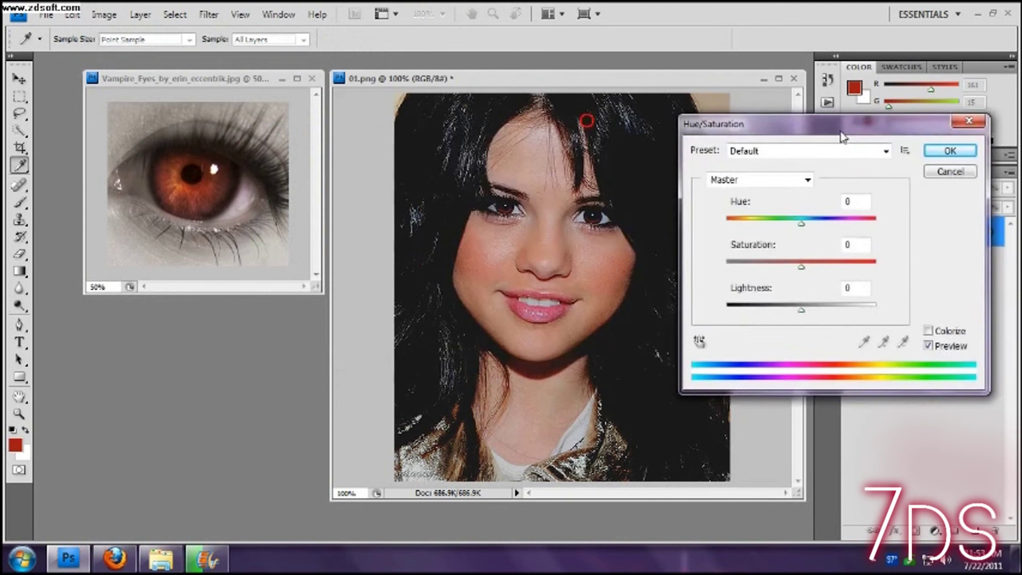
pyautogui.click(746, 175)
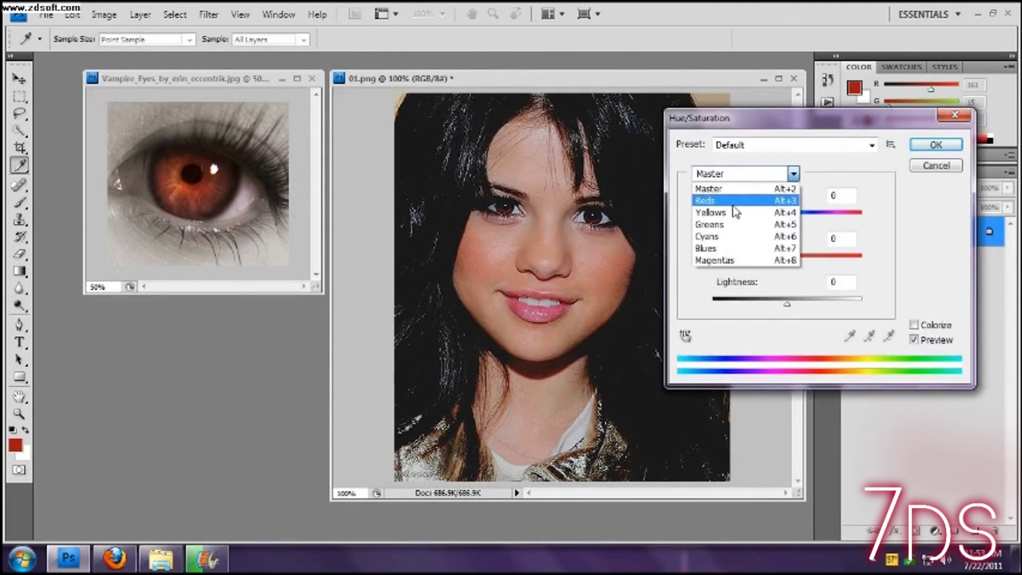
pyautogui.click(740, 201)
pyautogui.moveTo(786, 257)
pyautogui.mouseDown()
pyautogui.moveTo(772, 256)
pyautogui.moveTo(781, 260)
pyautogui.mouseUp()
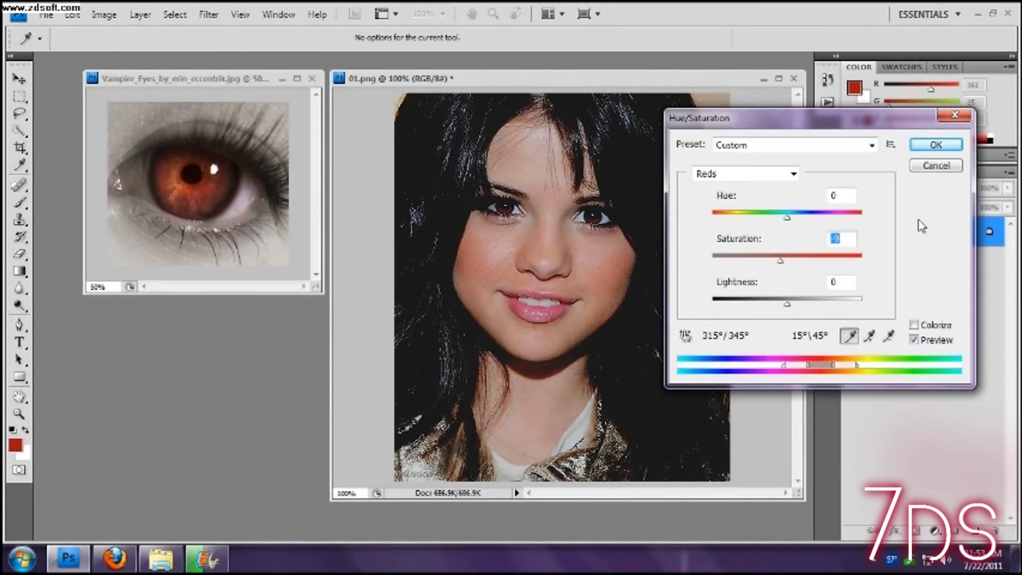
# Try dodging the left iris, undo it, then burn the right red iris darker
pyautogui.click(936, 145)
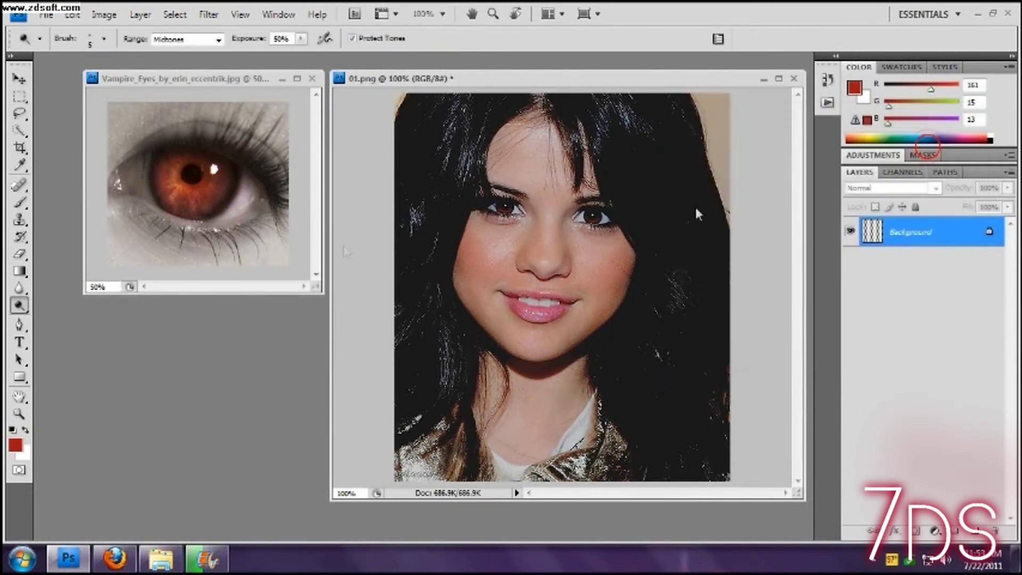
pyautogui.rightClick(26, 307)
pyautogui.click(80, 304)
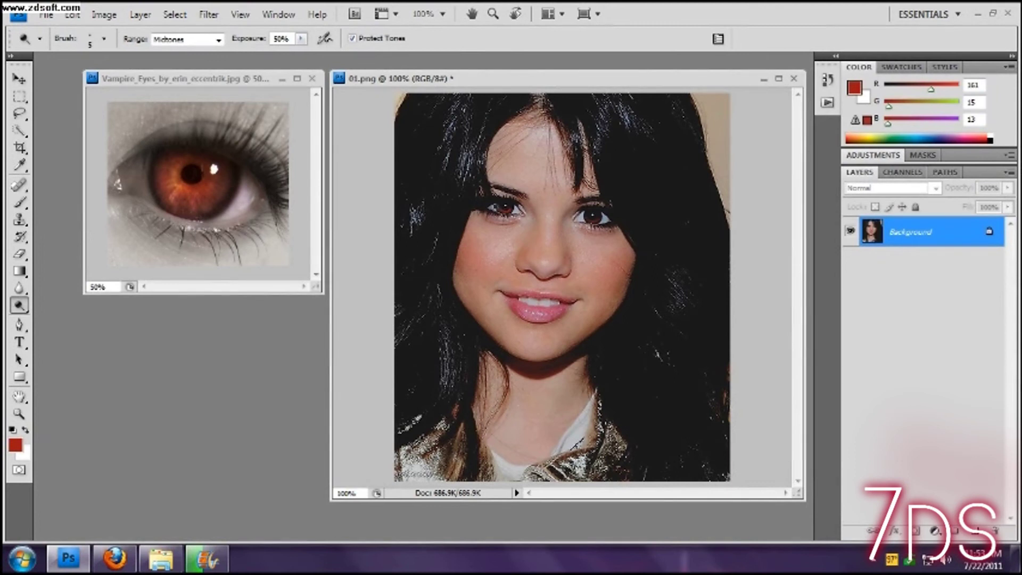
pyautogui.moveTo(498, 207); pyautogui.dragTo(509, 209)
pyautogui.click(72, 14)
pyautogui.click(114, 61)
pyautogui.hotkey('ctrl', 'z')
pyautogui.moveTo(585, 217); pyautogui.dragTo(591, 215)
# Zoom the face to 200% and add a new empty layer
pyautogui.click(19, 414)
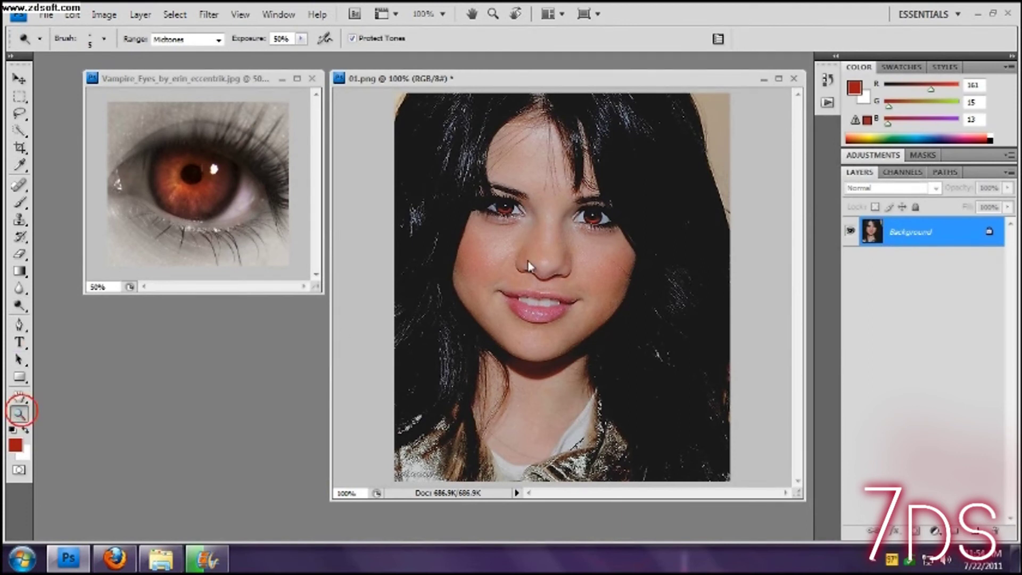
pyautogui.click(547, 212)
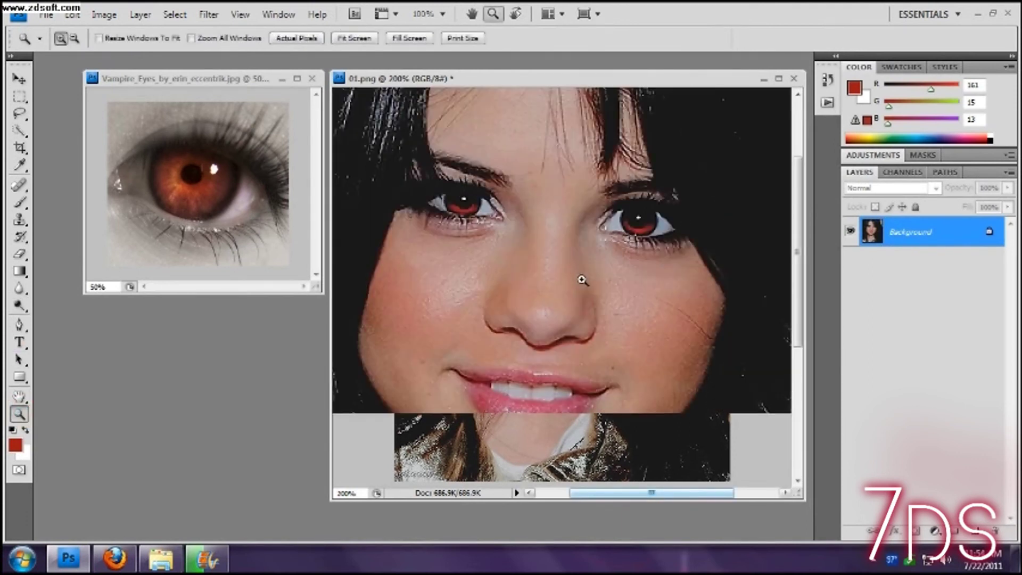
pyautogui.click(976, 532)
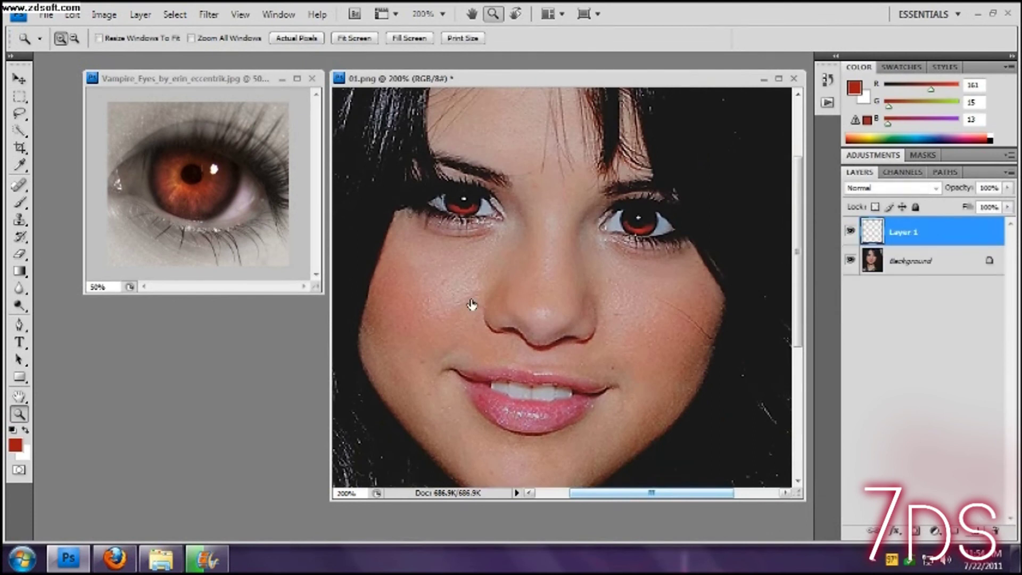
# Set up a near-black 2 px brush for painting
pyautogui.click(20, 203)
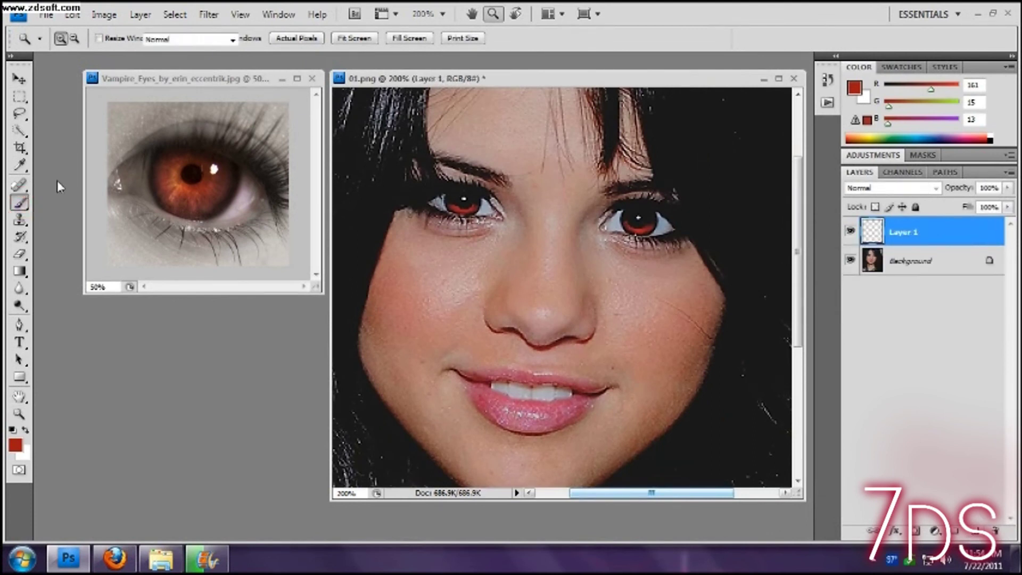
pyautogui.click(912, 68)
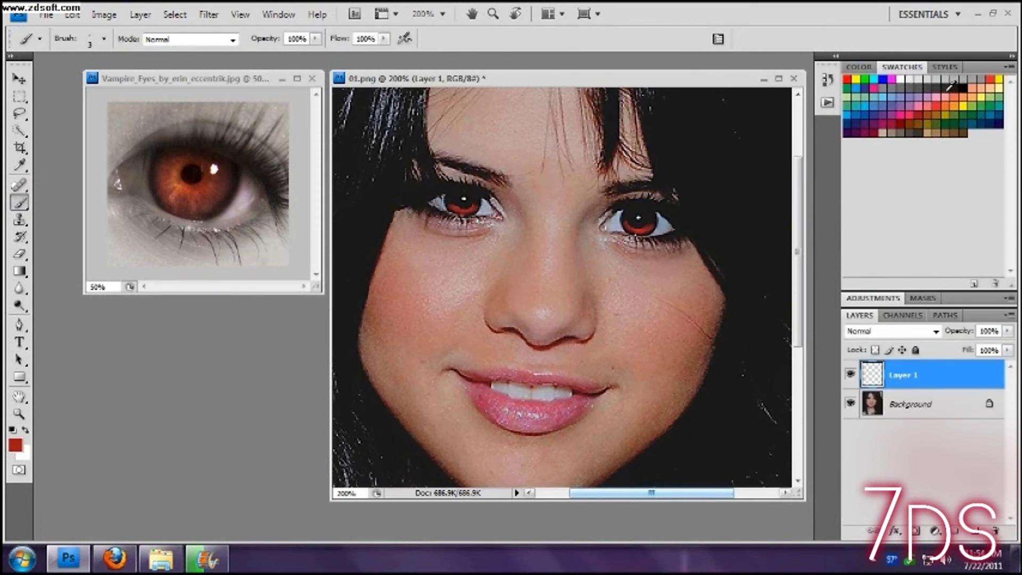
pyautogui.click(947, 86)
pyautogui.click(104, 40)
pyautogui.doubleClick(153, 65)
pyautogui.write('2')
pyautogui.press('Return')
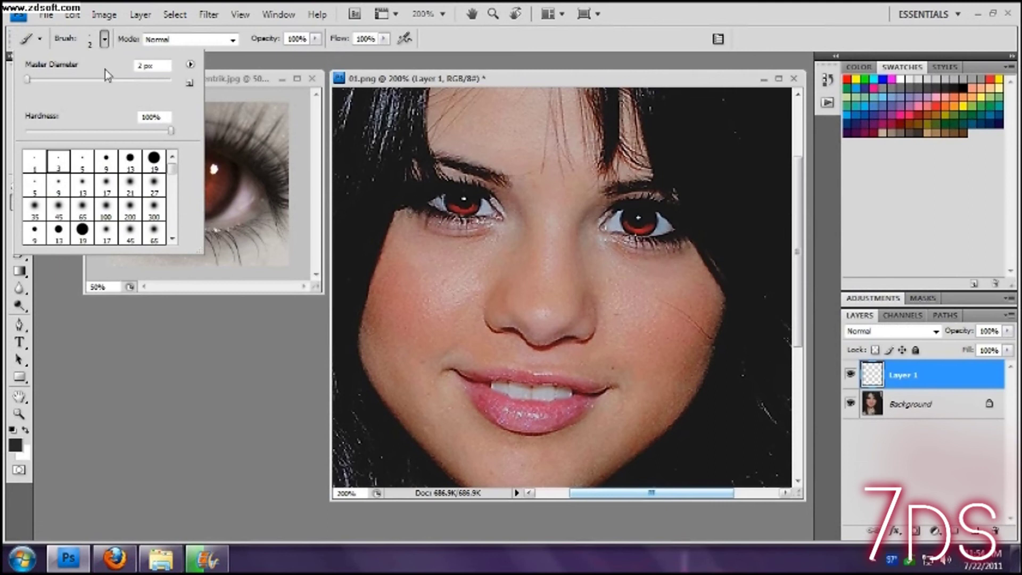
pyautogui.click(120, 335)
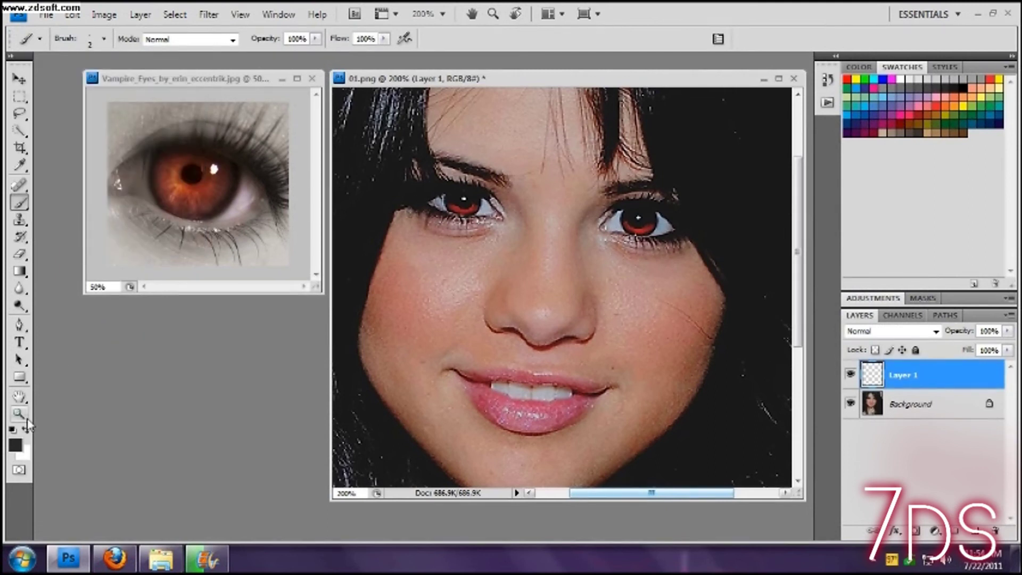
# At 300% zoom, paint dark lash strokes near the eye corner and right lower lashes, then return to 100%
pyautogui.press('z')
pyautogui.click(492, 314)
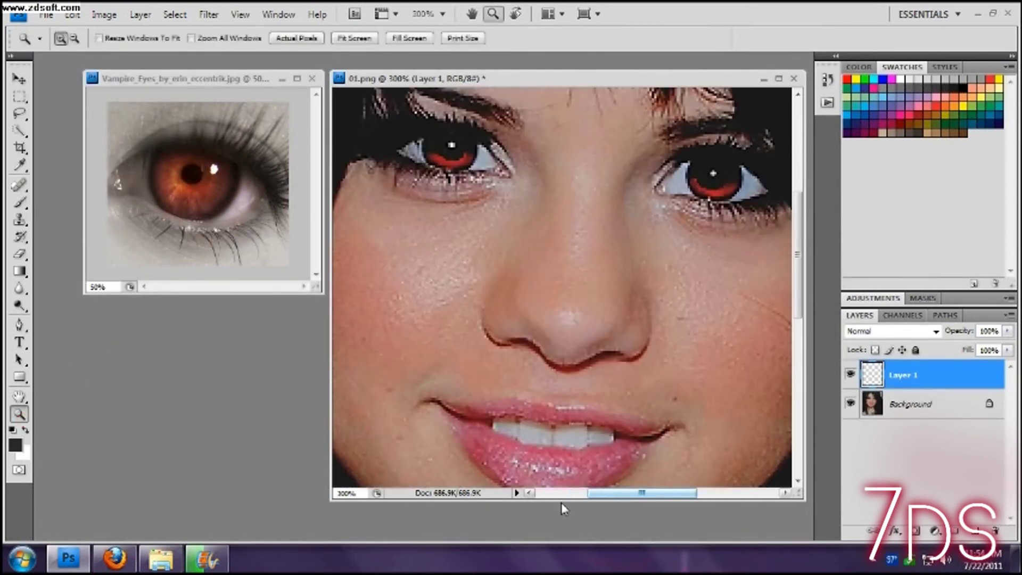
pyautogui.moveTo(631, 493); pyautogui.dragTo(640, 494)
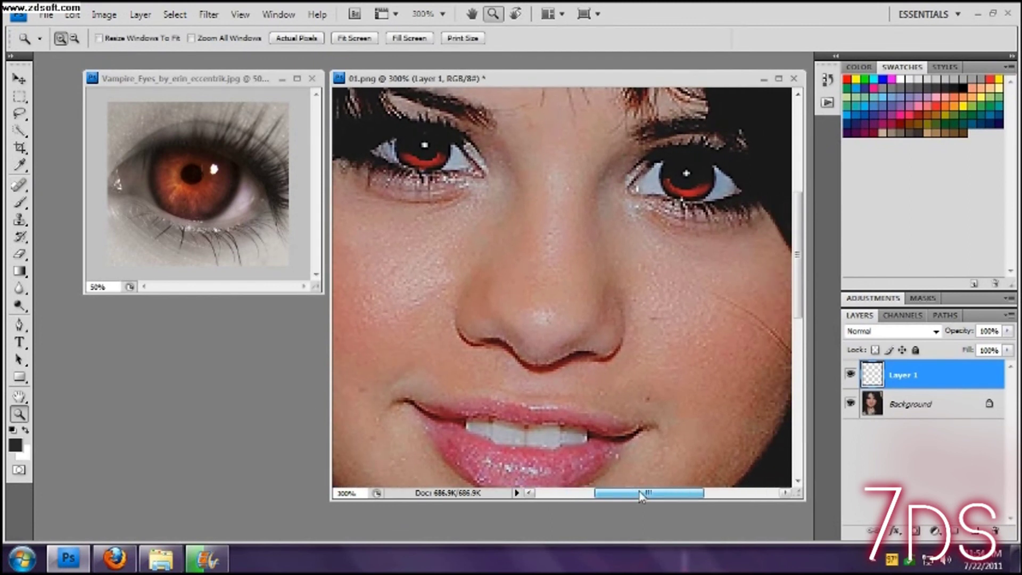
pyautogui.press('b')
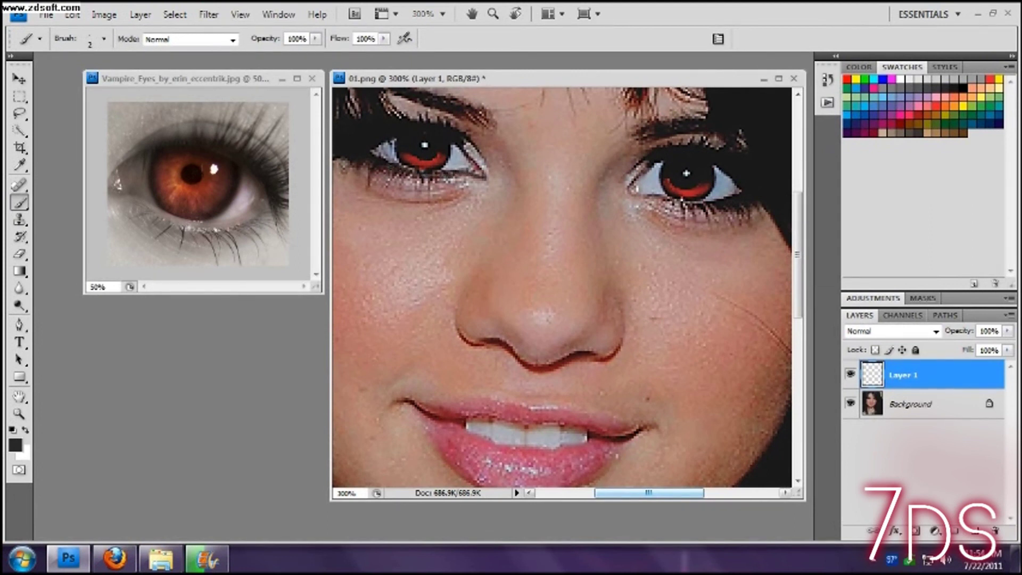
pyautogui.moveTo(464, 183); pyautogui.dragTo(475, 180)
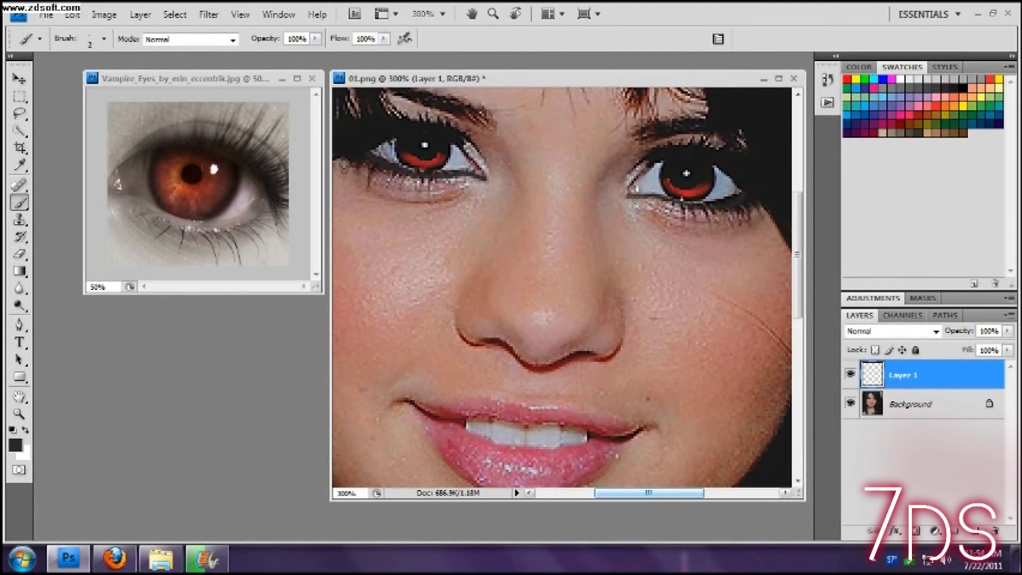
pyautogui.moveTo(642, 197); pyautogui.dragTo(668, 201)
pyautogui.click(442, 14)
pyautogui.click(440, 65)
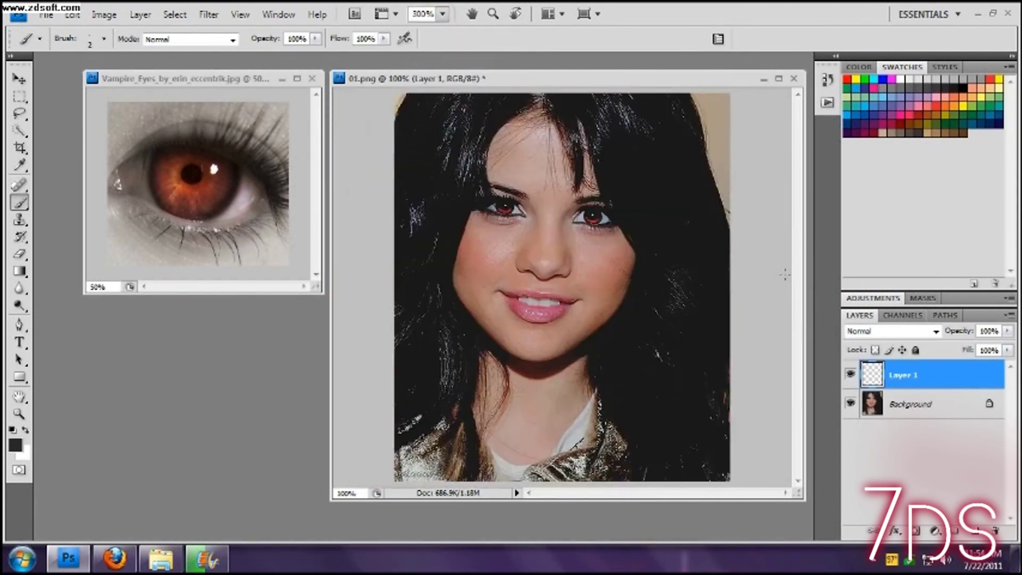
# Switch Layer 1 to Soft Light blending, then flatten the image into one Background layer
pyautogui.click(887, 337)
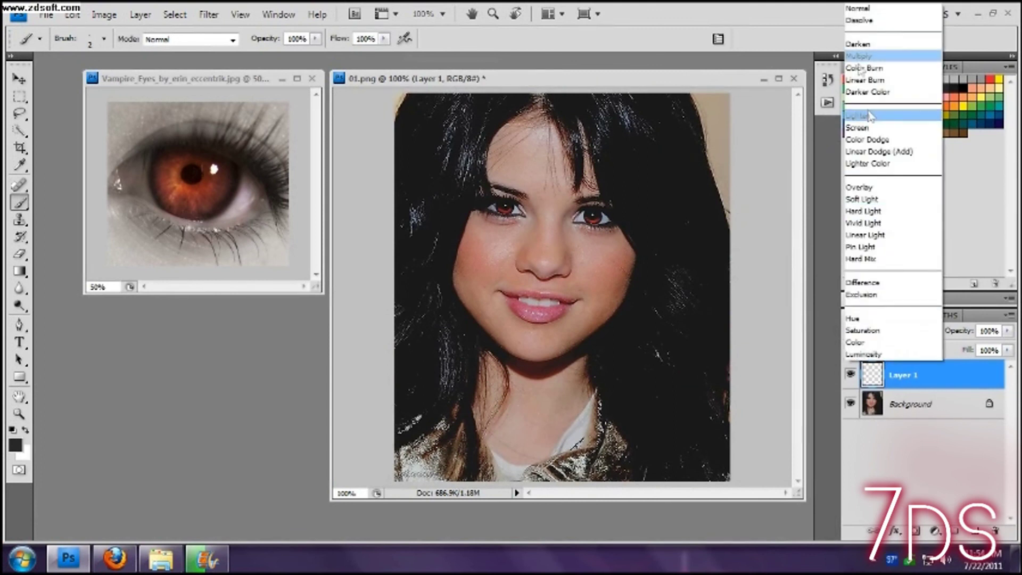
pyautogui.click(863, 10)
pyautogui.scroll(-1, 893, 334)
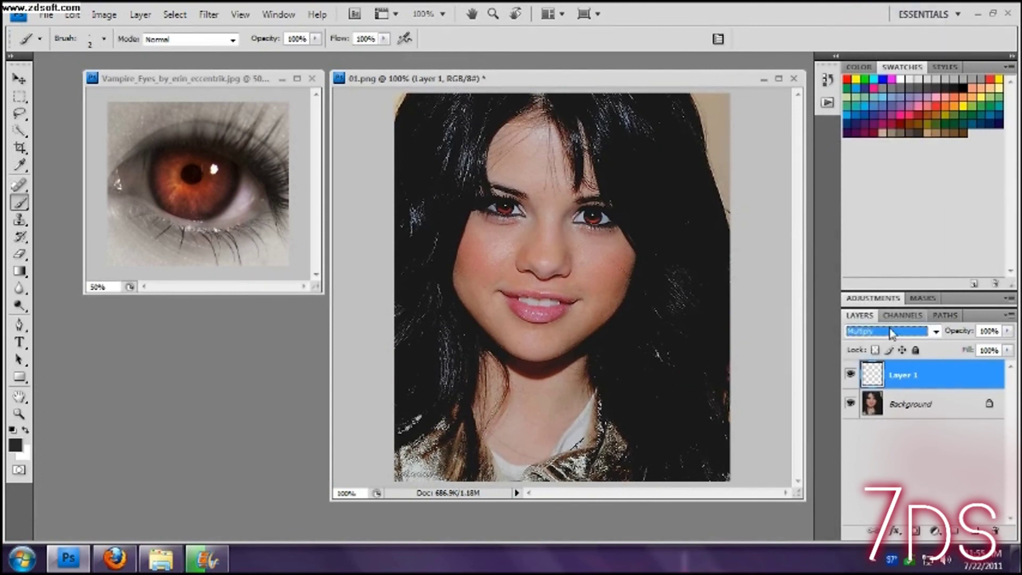
pyautogui.scroll(-1, 893, 333)
pyautogui.scroll(-1, 892, 333)
pyautogui.scroll(-1, 892, 334)
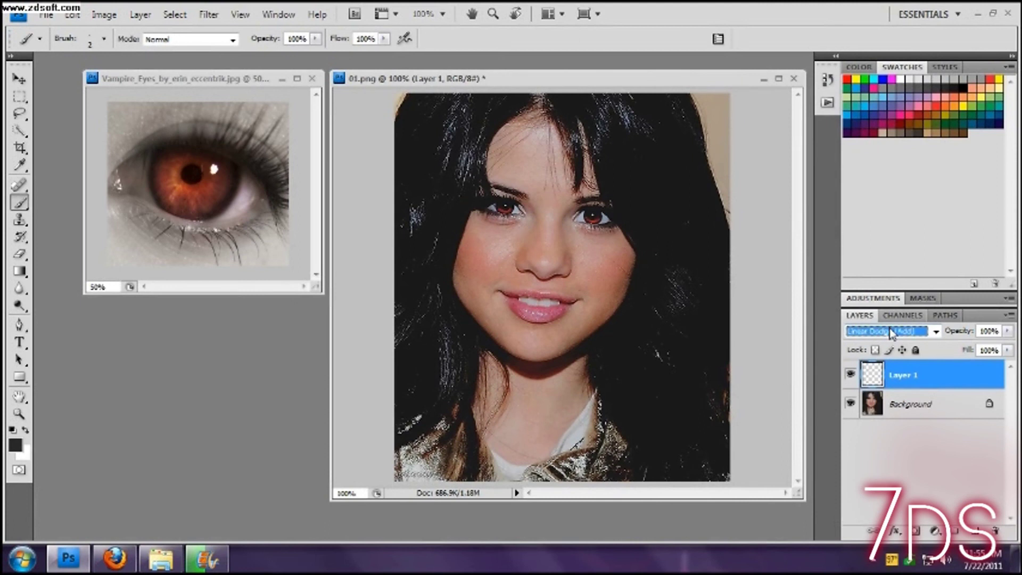
pyautogui.scroll(-2, 890, 329)
pyautogui.scroll(-2, 890, 329)
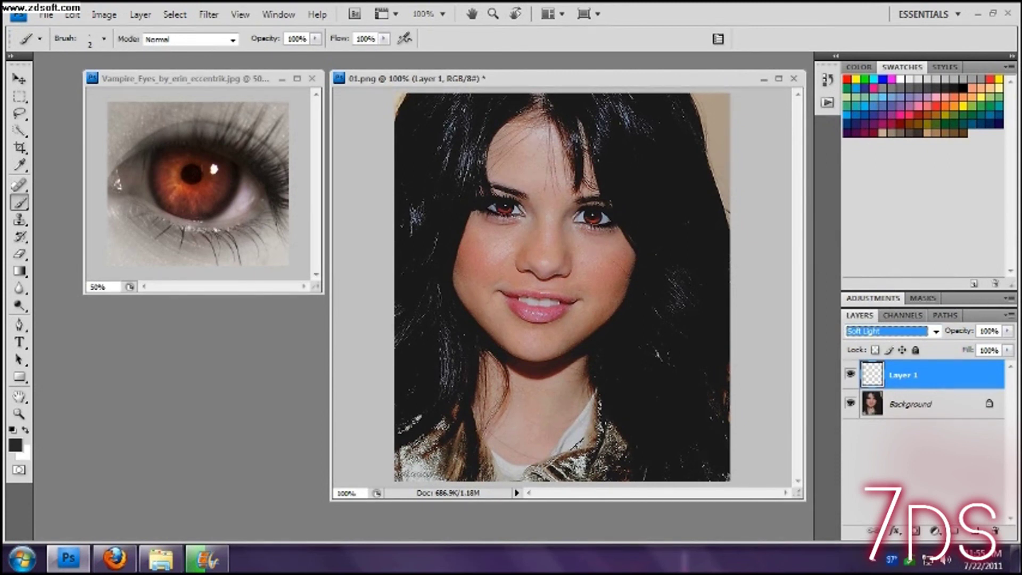
pyautogui.click(149, 14)
pyautogui.click(183, 485)
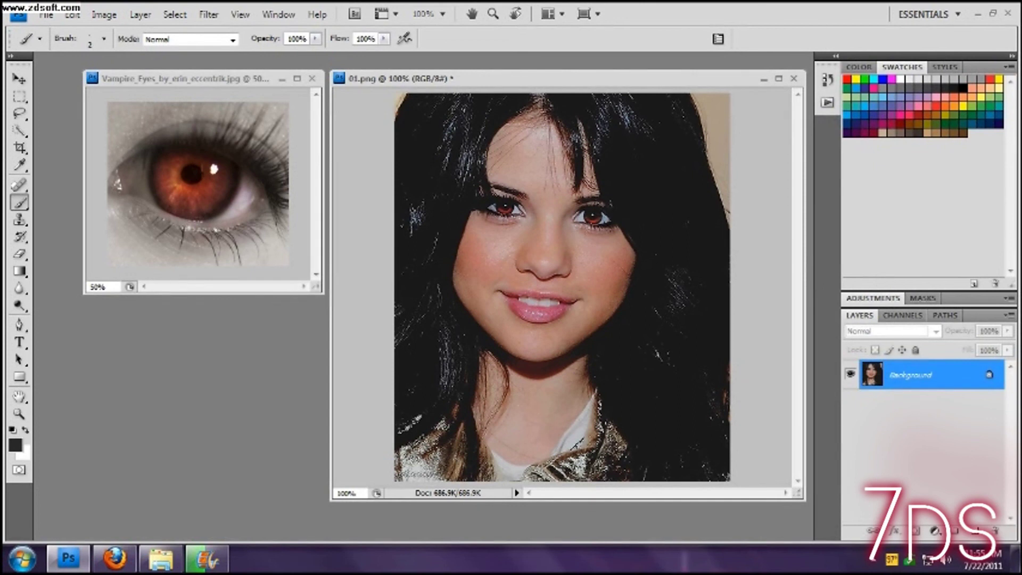
# Add a new Layer 1 and sample pale blue-grey (R130 G150 B179) from the eye white as brush colour
pyautogui.click(19, 413)
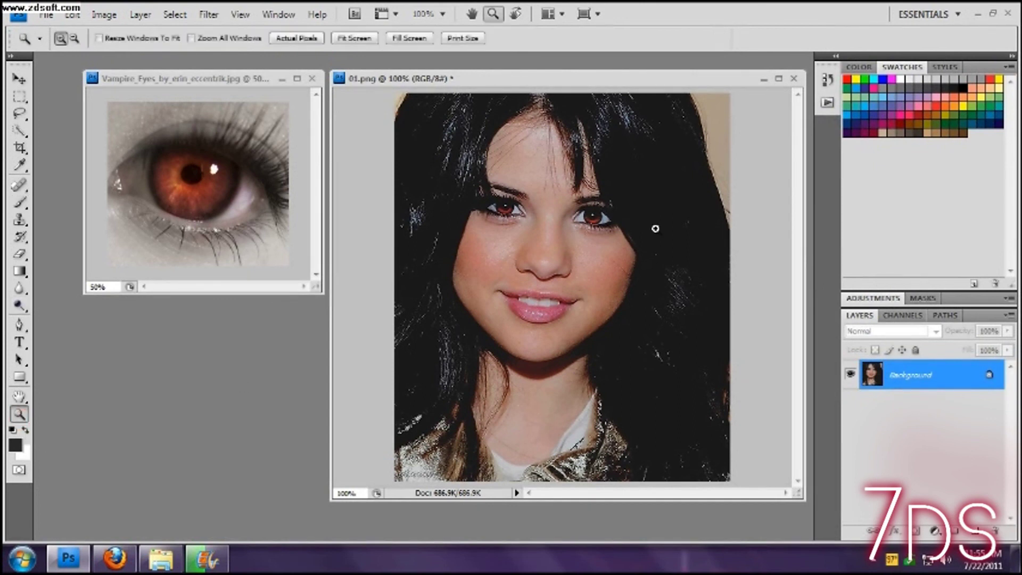
pyautogui.click(606, 203)
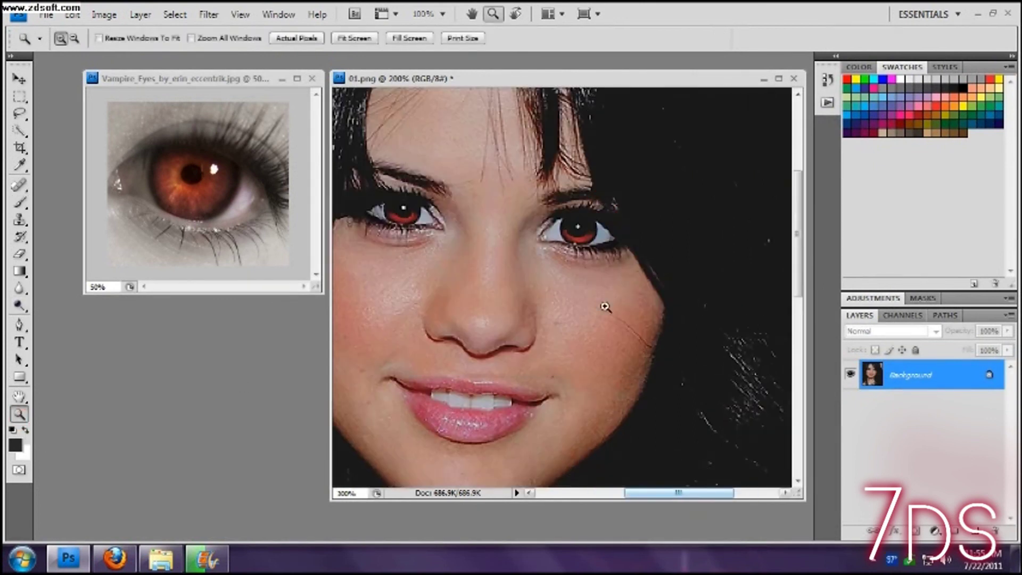
pyautogui.click(606, 306)
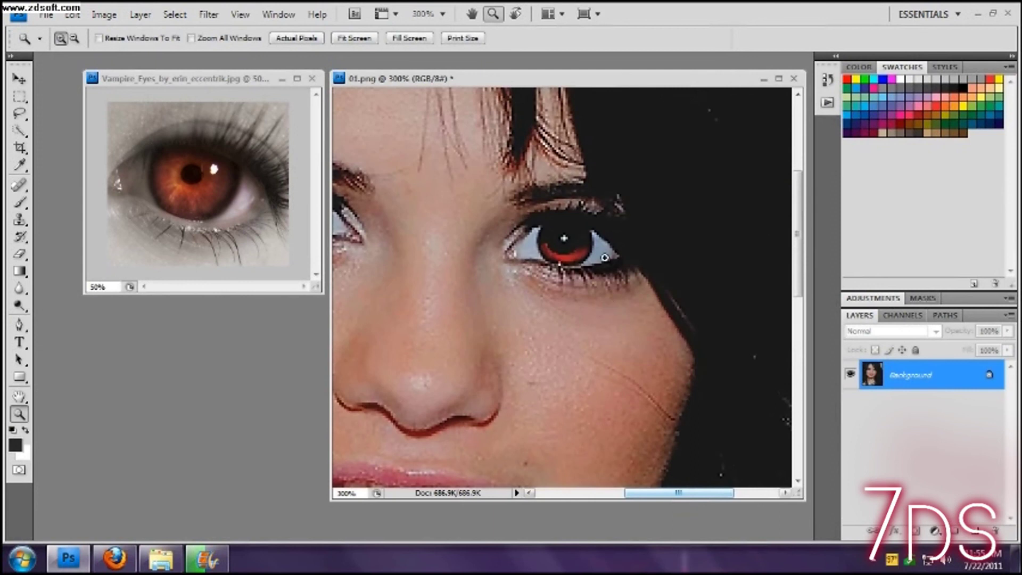
pyautogui.click(973, 531)
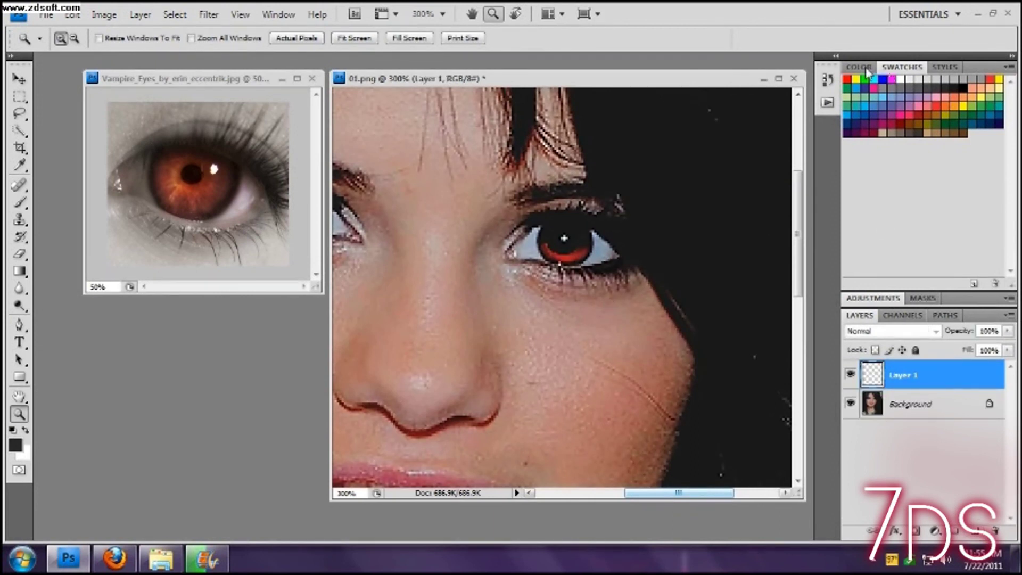
pyautogui.click(859, 67)
pyautogui.click(855, 88)
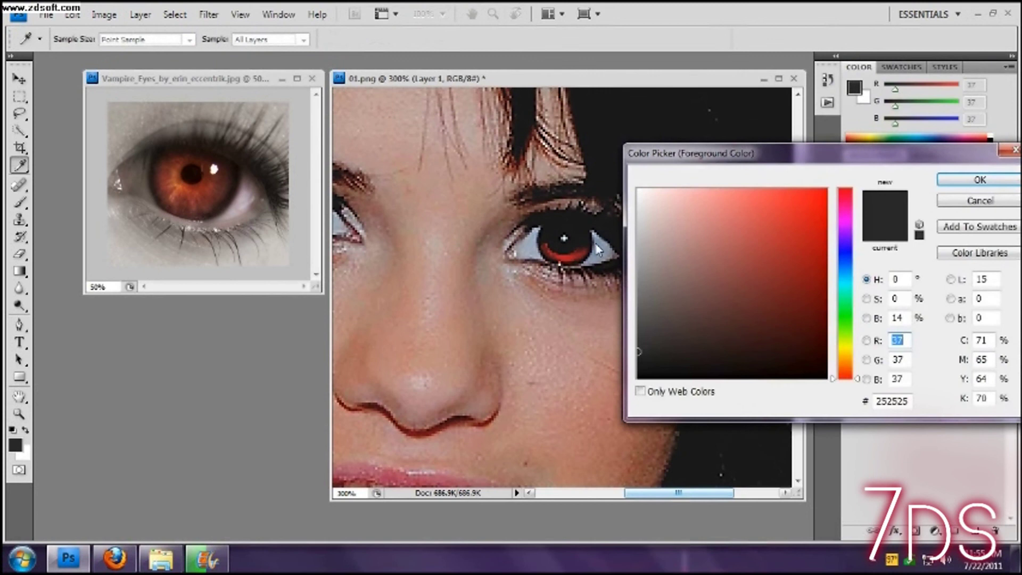
pyautogui.click(600, 240)
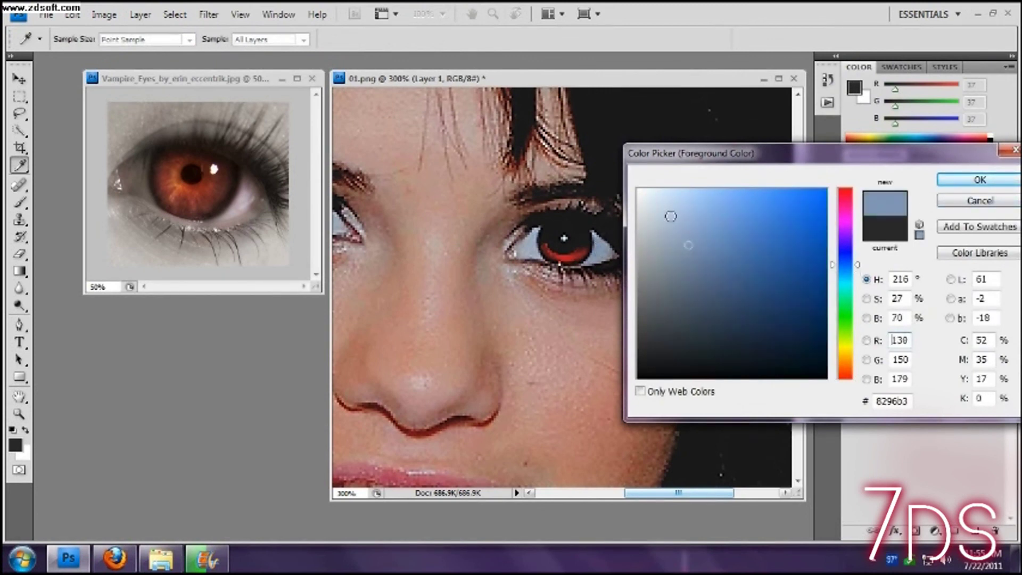
pyautogui.click(948, 179)
pyautogui.press('z')
pyautogui.click(20, 203)
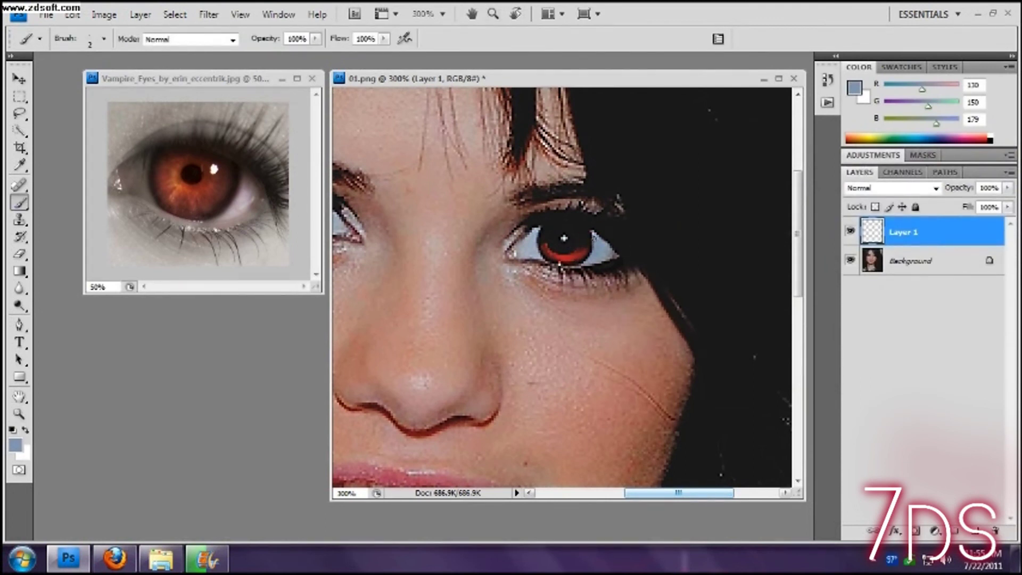
# Paint a bluish-grey touch on the right eye, undo the last layer change, and view at 100%
pyautogui.moveTo(595, 242); pyautogui.dragTo(595, 250)
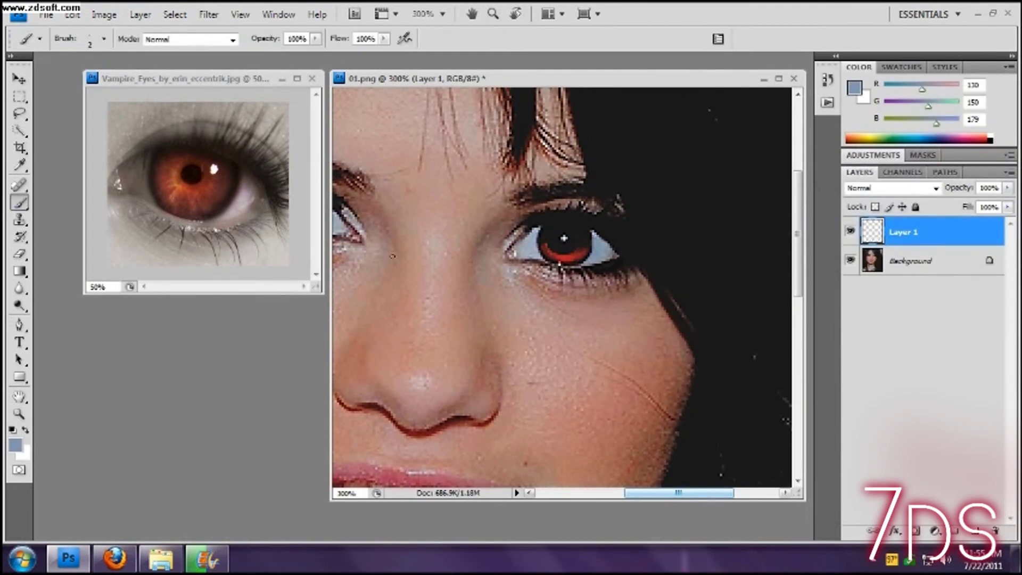
pyautogui.click(20, 253)
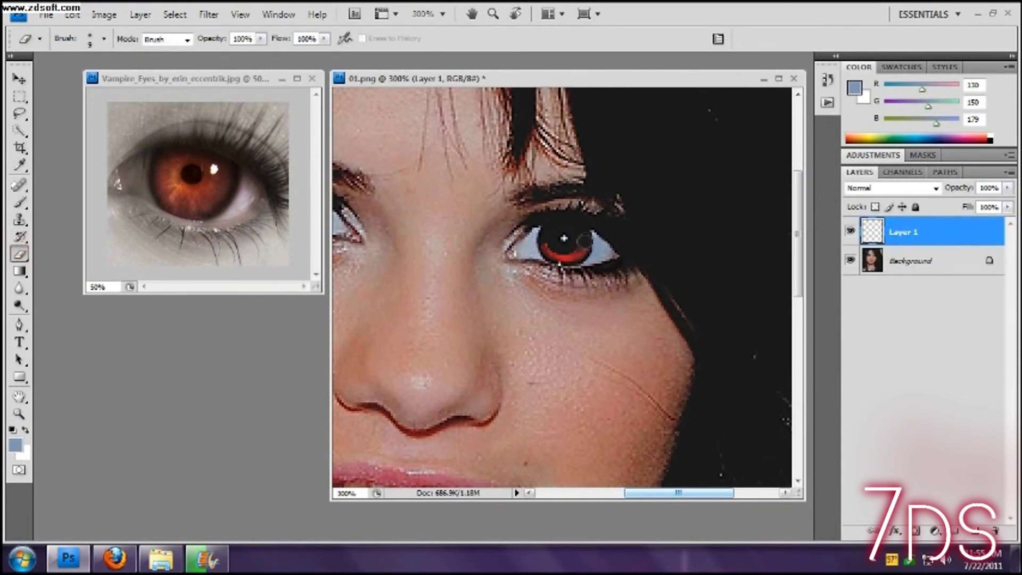
pyautogui.click(72, 15)
pyautogui.click(88, 59)
pyautogui.click(442, 14)
pyautogui.click(442, 65)
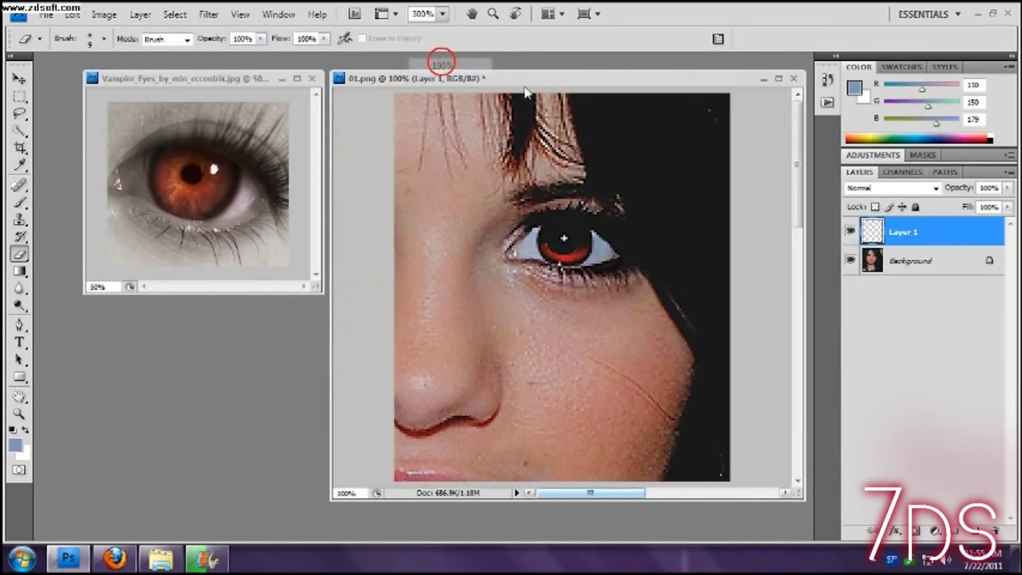